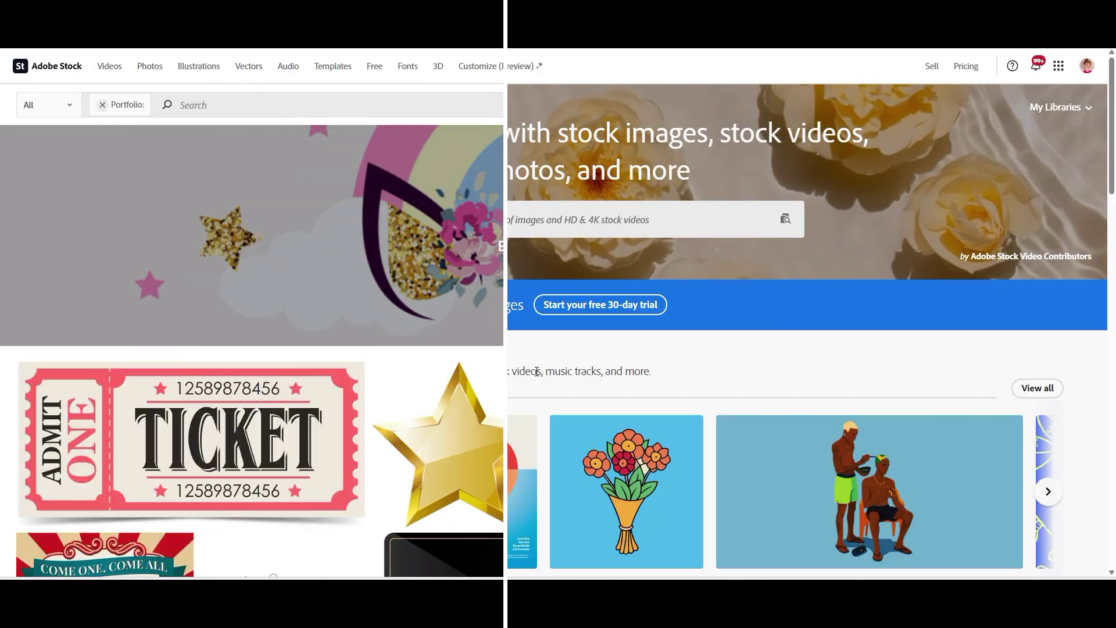
Step: Scroll through the contributor's portfolio grid of ticket, coupon and gold star designs
scroll(1079, 304, "down", 1)
scroll(1080, 303, "down", 1)
scroll(1080, 303, "down", 1)
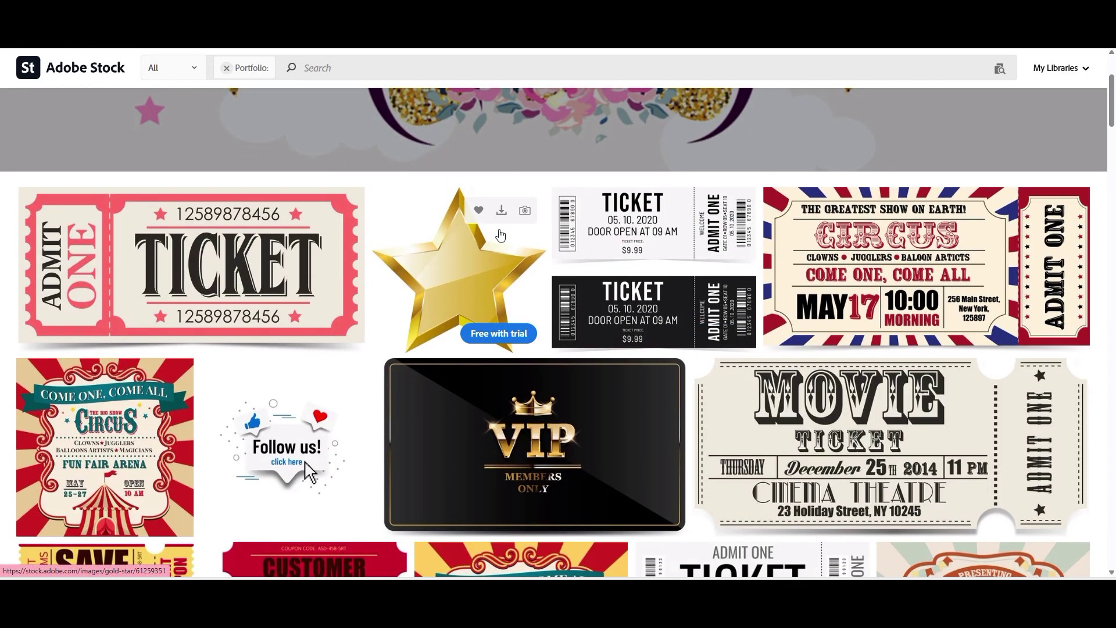
scroll(1024, 381, "down", 1)
scroll(1024, 380, "down", 2)
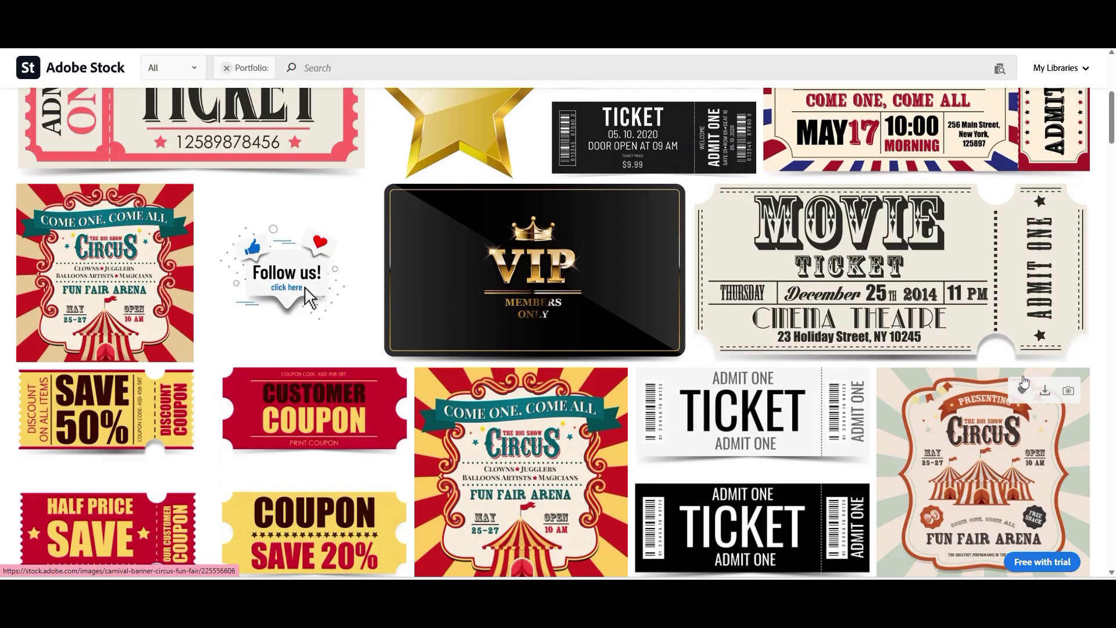
scroll(1023, 380, "down", 2)
scroll(1023, 381, "down", 2)
scroll(1024, 380, "down", 2)
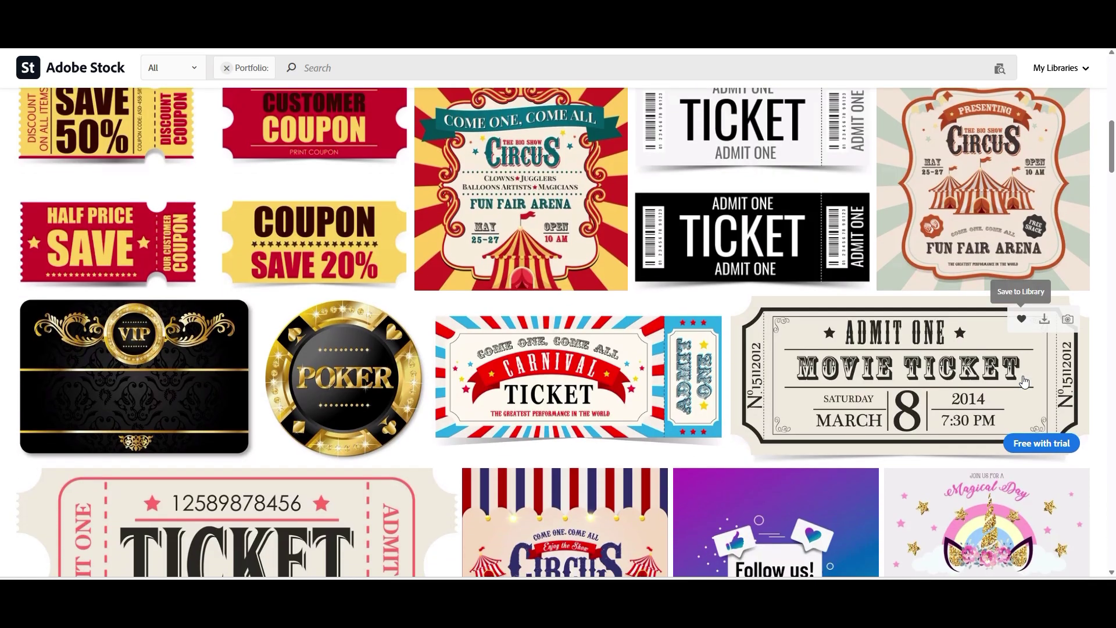
scroll(1024, 380, "down", 2)
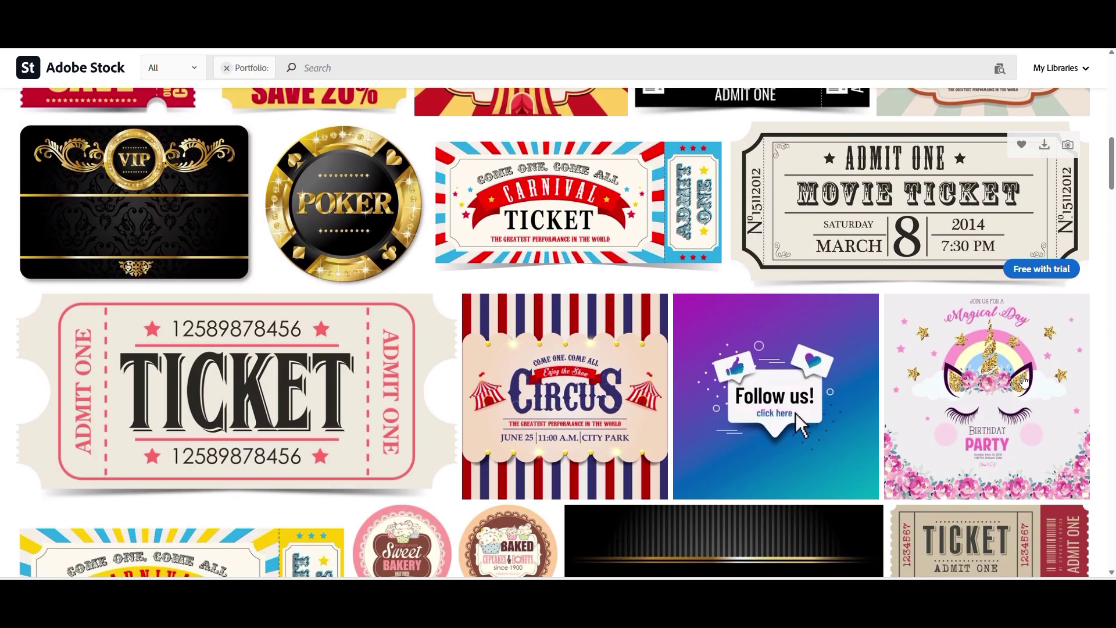
scroll(1024, 381, "down", 2)
scroll(1024, 380, "down", 2)
scroll(1024, 381, "down", 1)
scroll(1024, 380, "down", 1)
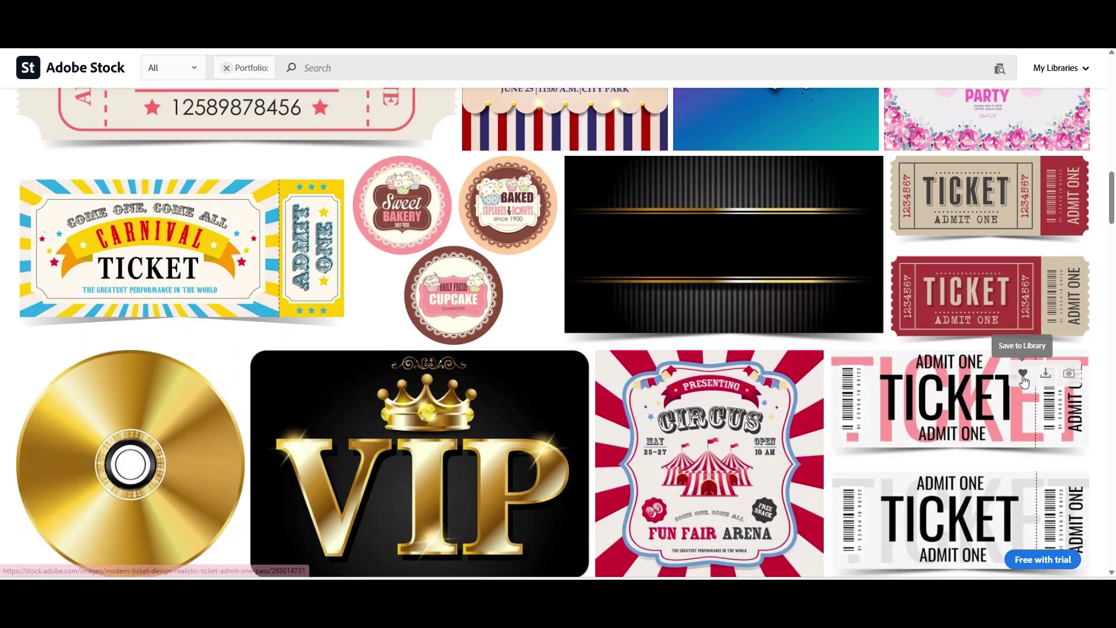
scroll(1024, 380, "down", 1)
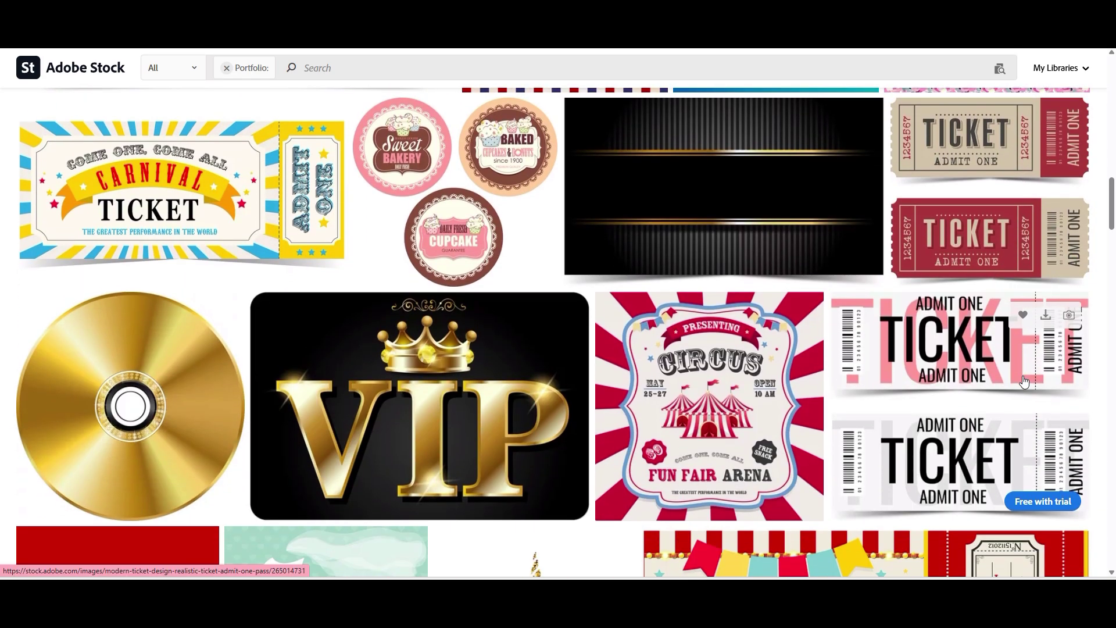
scroll(1024, 380, "down", 1)
scroll(1024, 381, "down", 1)
scroll(1024, 381, "down", 2)
scroll(1024, 380, "down", 2)
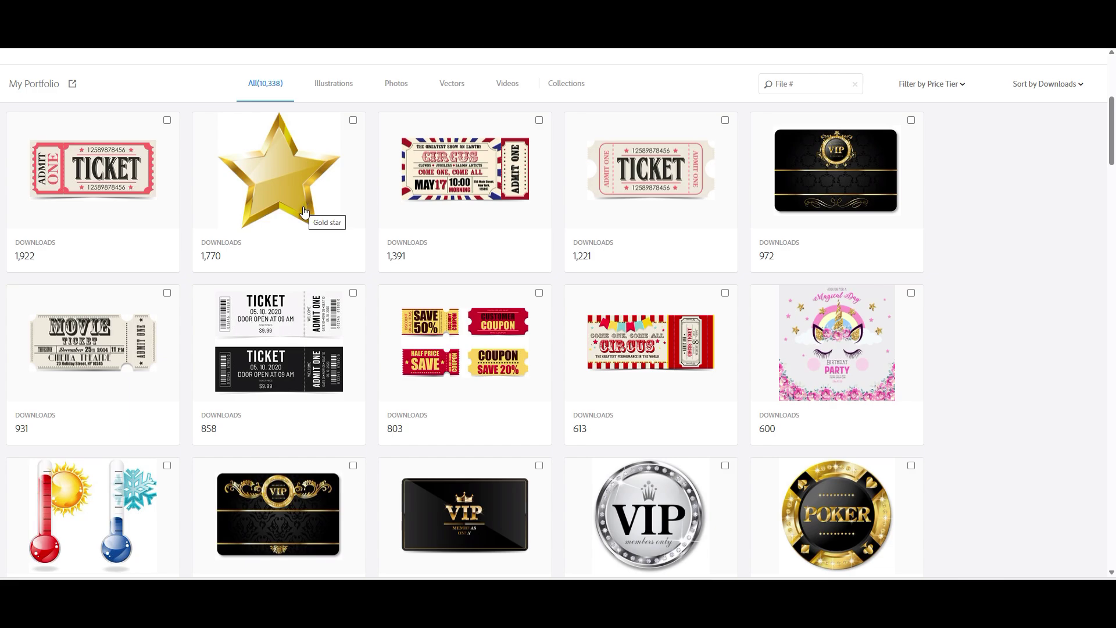
Step: View the Coupons file's details, then follow its FILE # link to its public Stock page
left_click(471, 349)
scroll(473, 386, "down", 2)
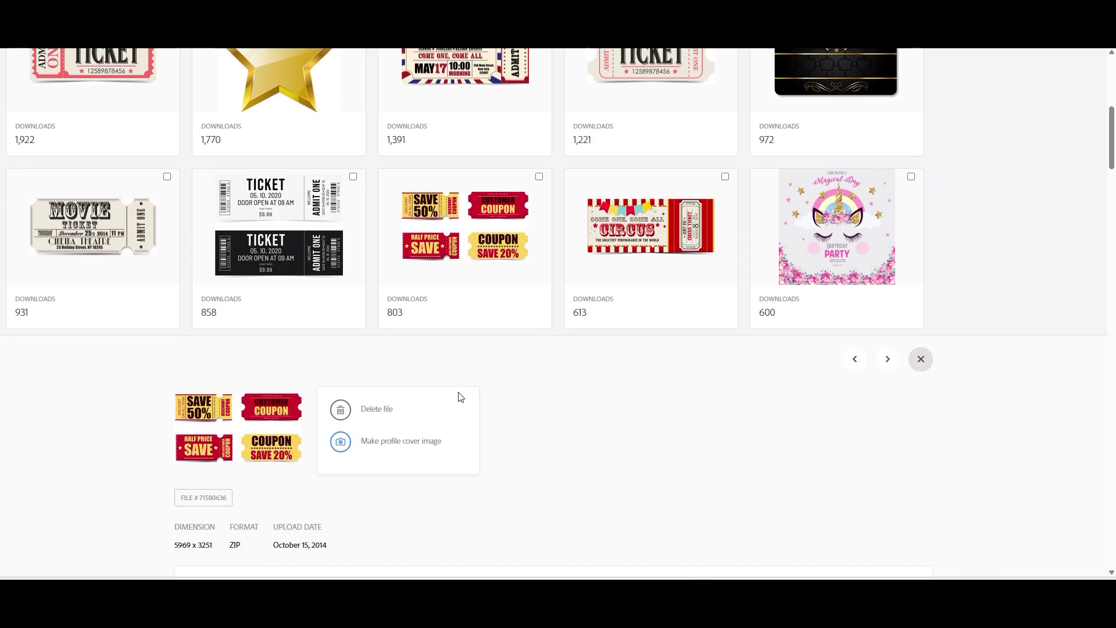
scroll(468, 413, "down", 2)
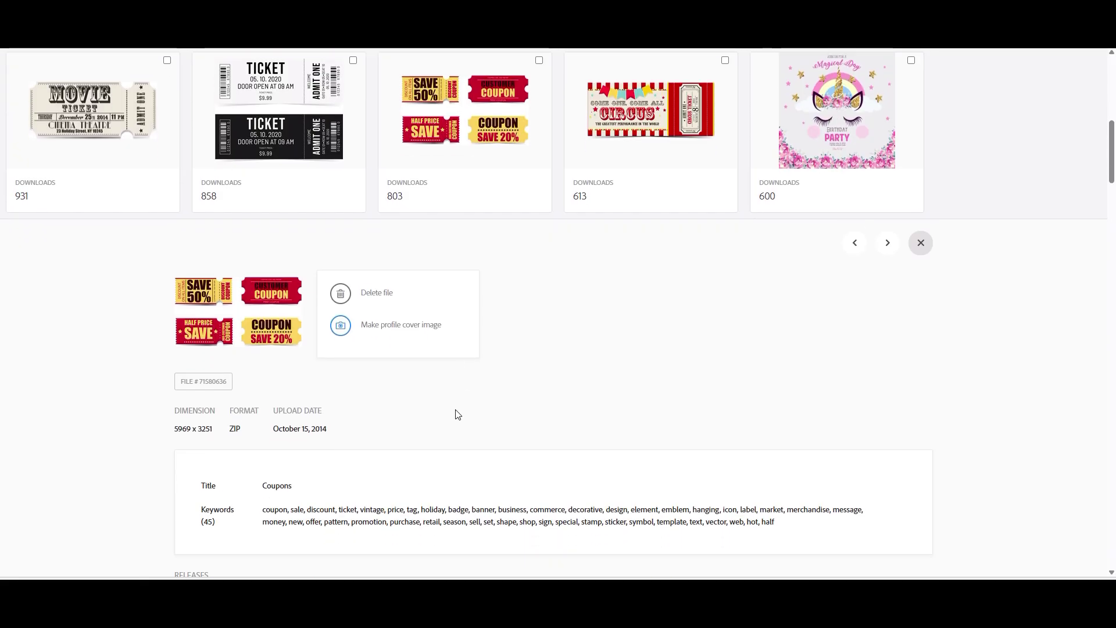
left_click(185, 385)
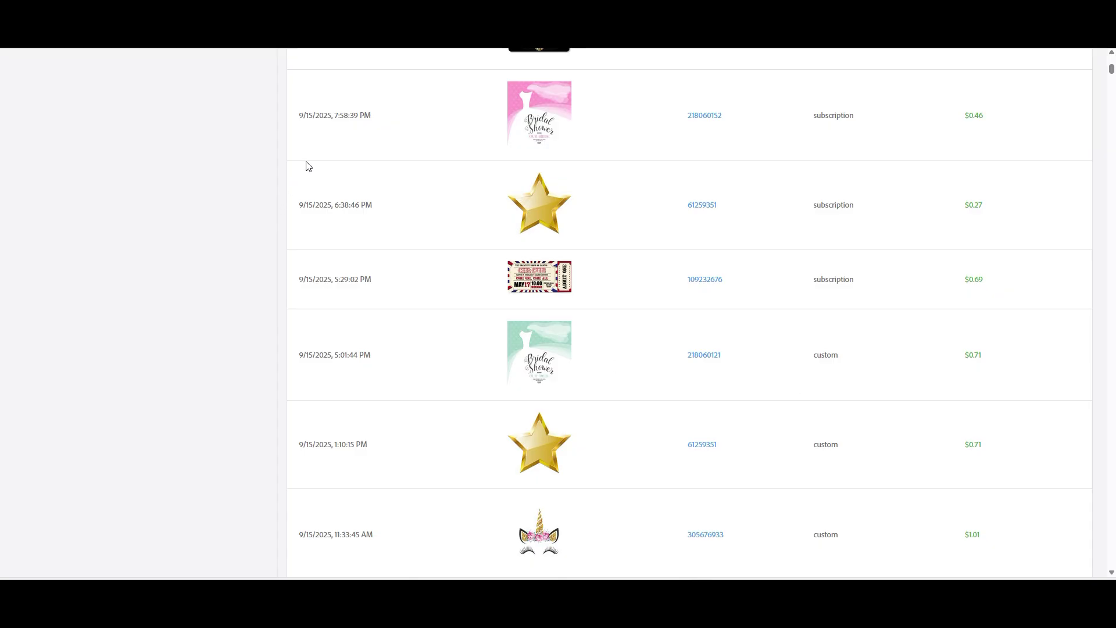
double_click(312, 115)
left_click_drag(998, 448, 968, 447)
left_click_drag(982, 209, 967, 209)
left_click(1008, 237)
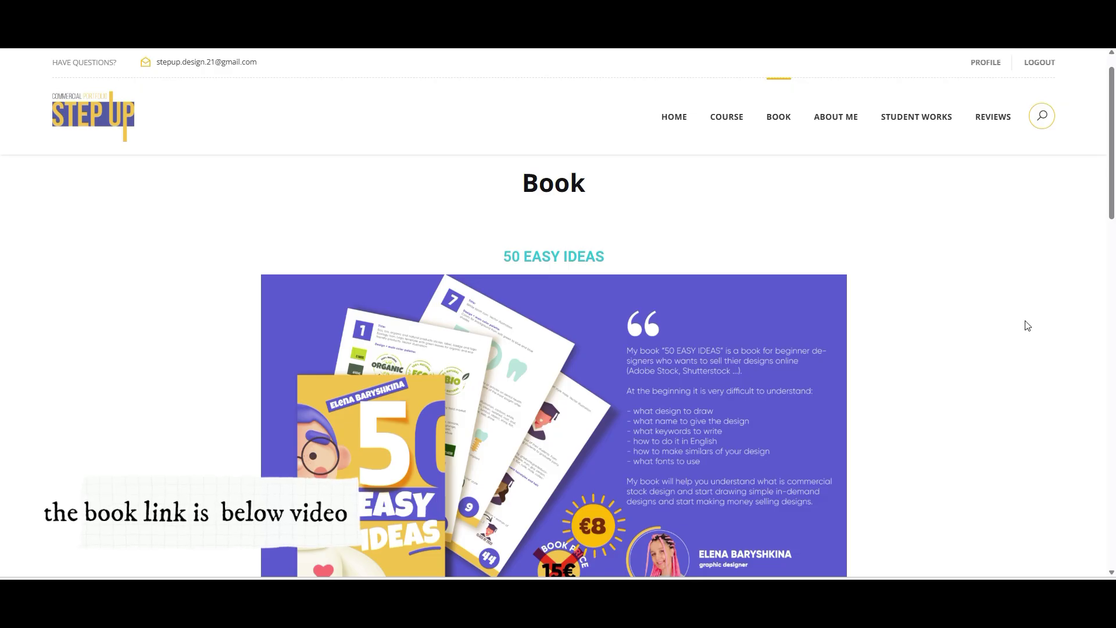
Step: Scroll through the 50 EASY IDEAS book banner, example design pages and promo video
scroll(1027, 325, "down", 1)
scroll(1027, 326, "down", 2)
scroll(1027, 326, "down", 2)
scroll(1027, 325, "down", 1)
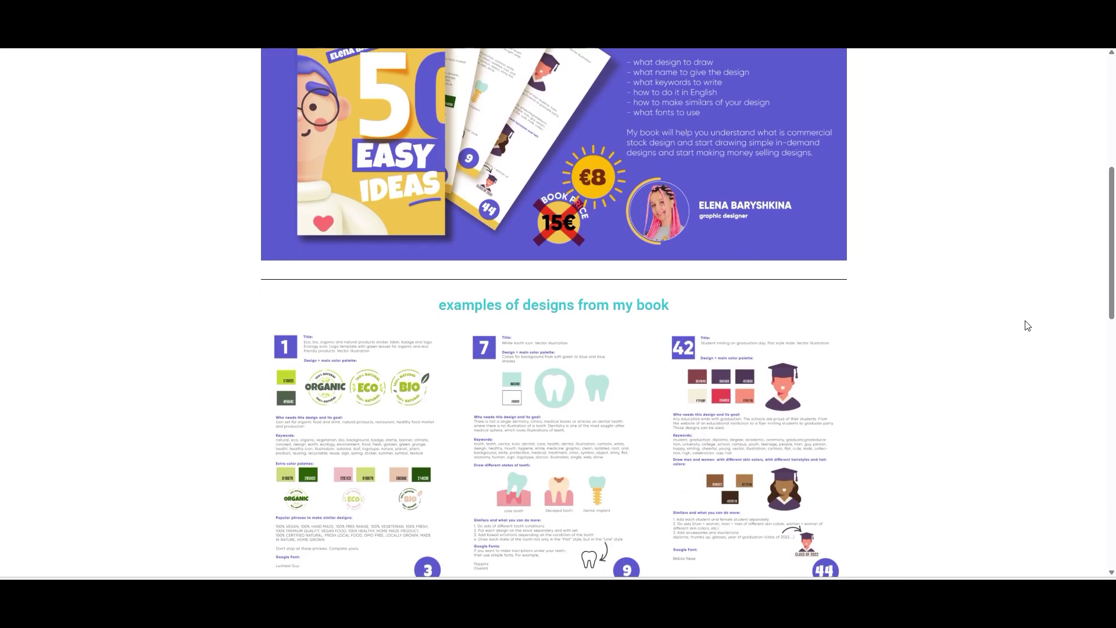
scroll(1024, 324, "down", 2)
scroll(1022, 324, "down", 1)
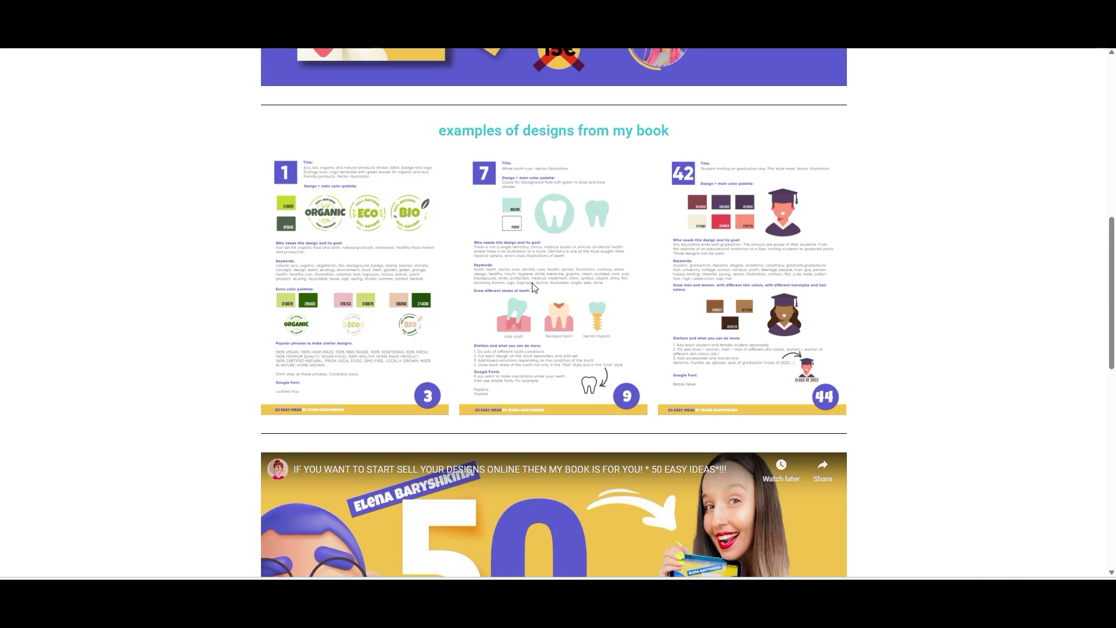
scroll(807, 359, "down", 1)
scroll(807, 359, "up", 4)
scroll(808, 358, "up", 1)
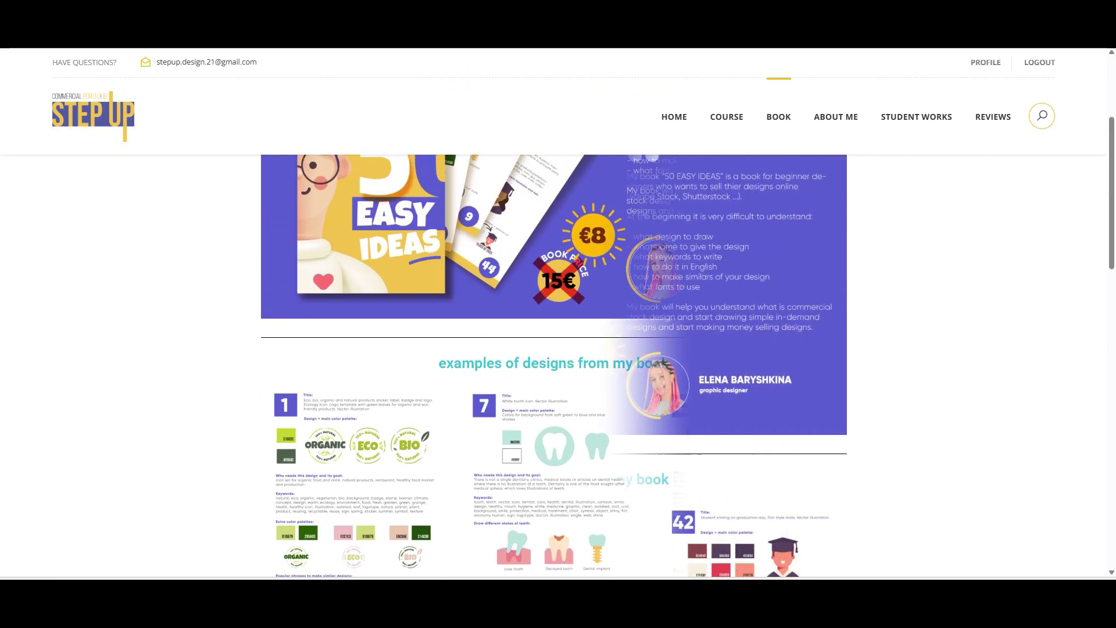
scroll(592, 342, "up", 2)
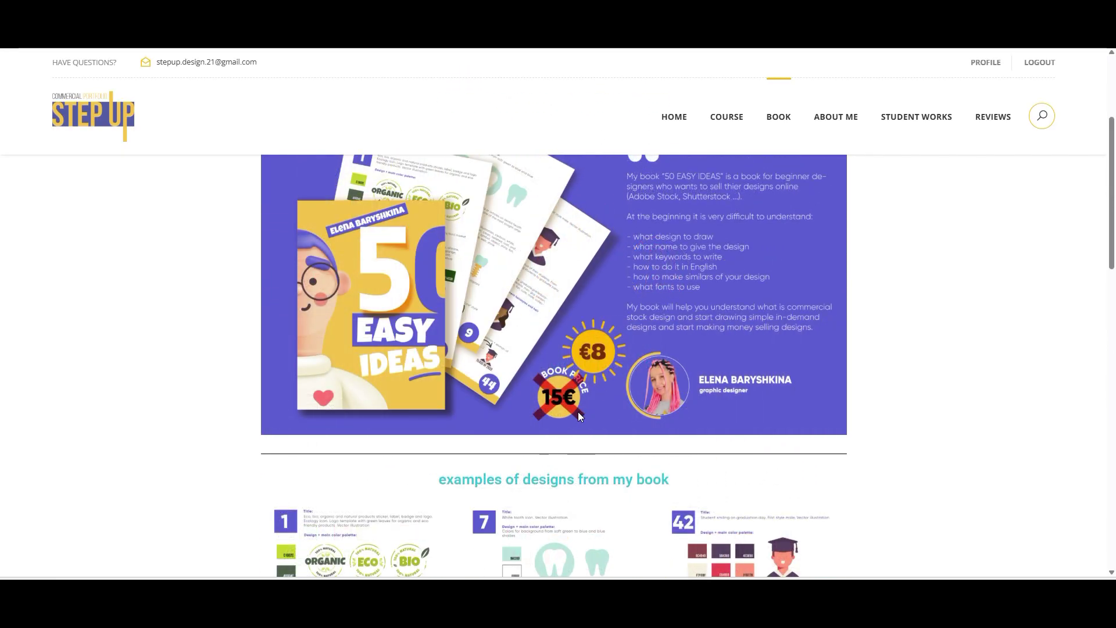
scroll(651, 409, "down", 2)
scroll(756, 414, "down", 3)
scroll(796, 417, "down", 3)
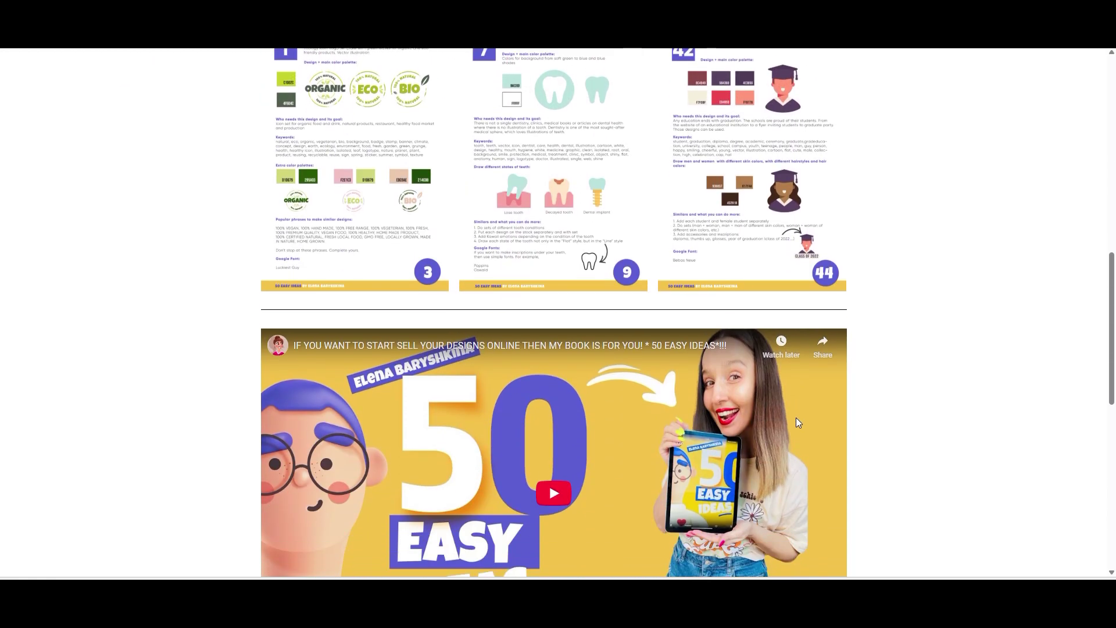
scroll(796, 418, "down", 3)
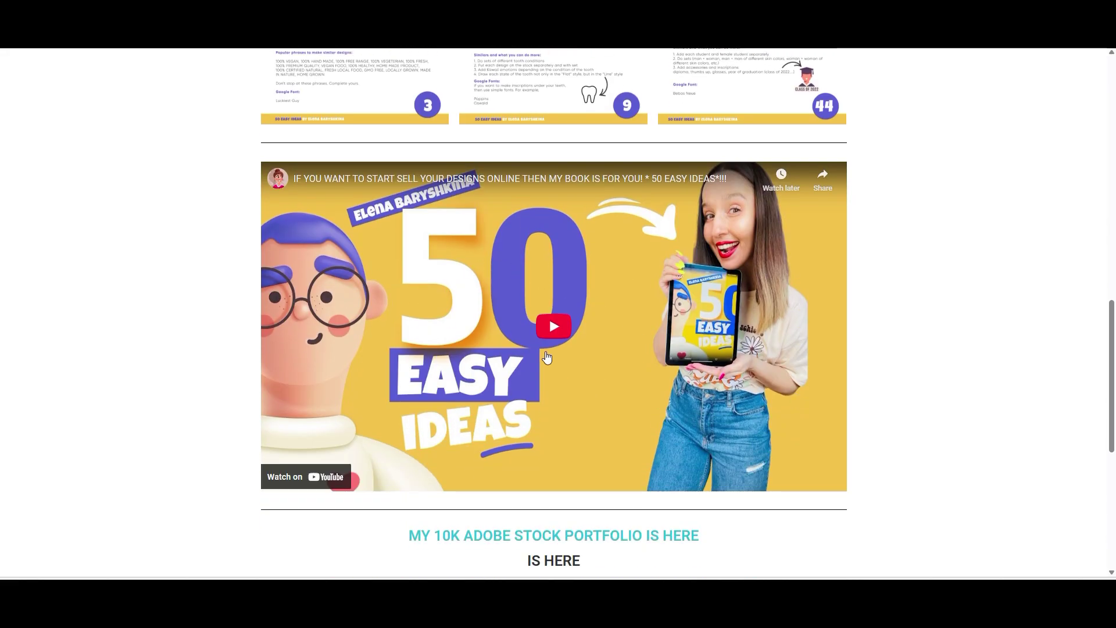
scroll(546, 356, "down", 4)
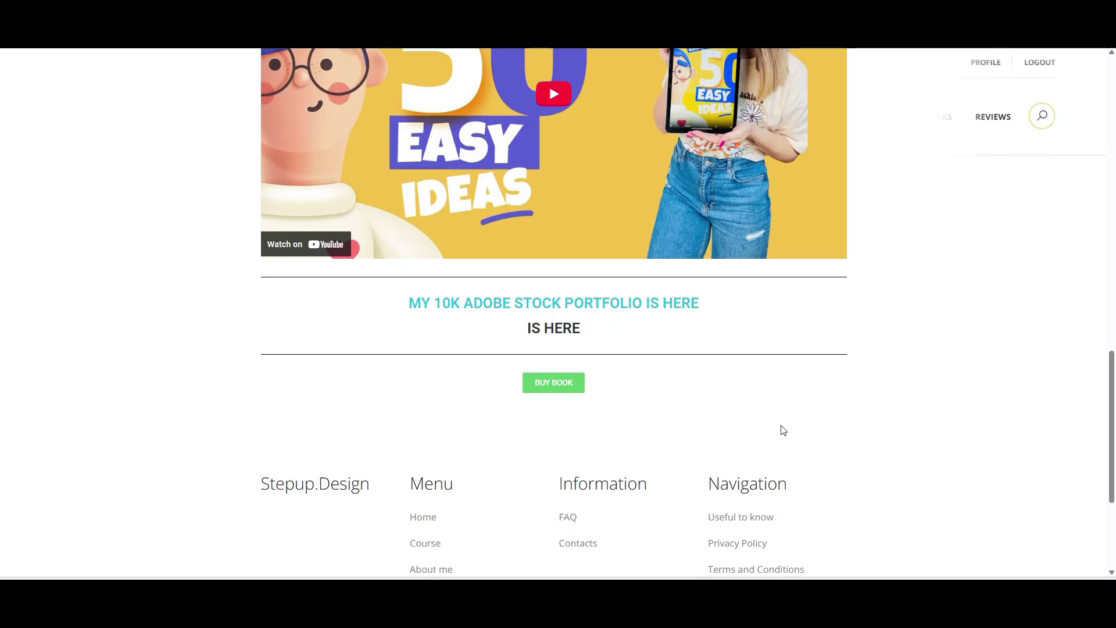
scroll(778, 427, "up", 4)
scroll(771, 419, "up", 4)
scroll(771, 419, "up", 1)
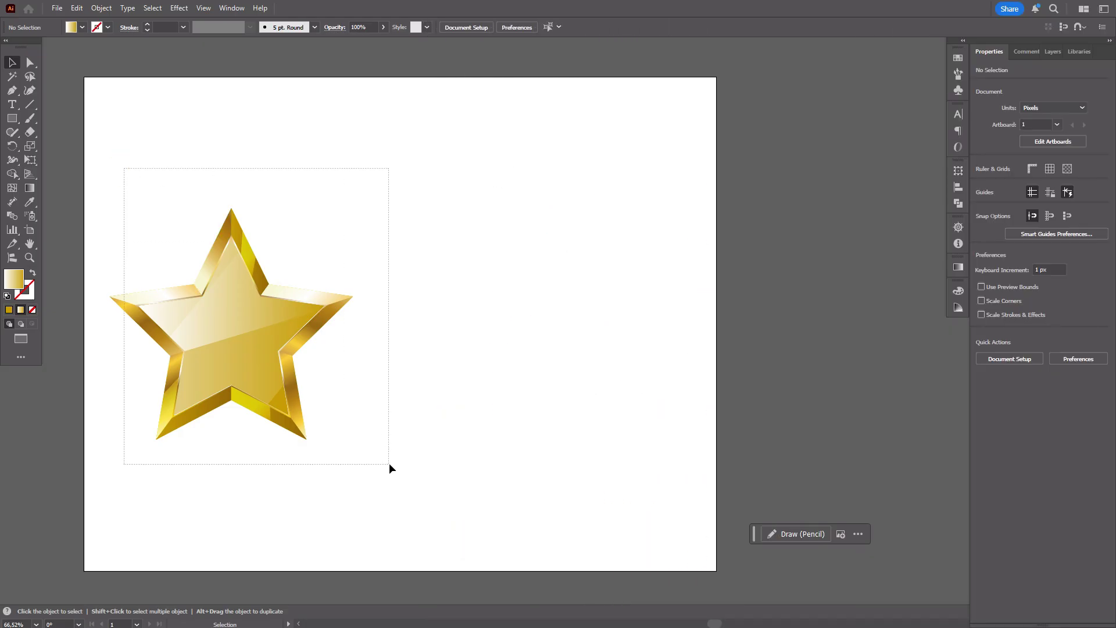
Step: Duplicate the gold star and place the copy beside the original
key("ctrl+a")
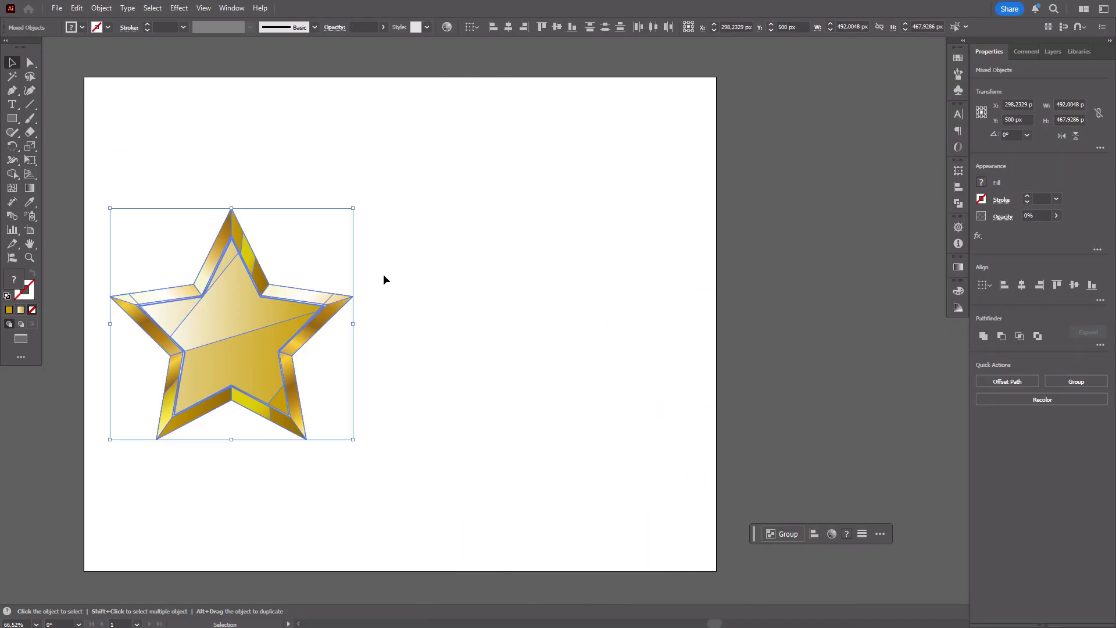
left_click(407, 281)
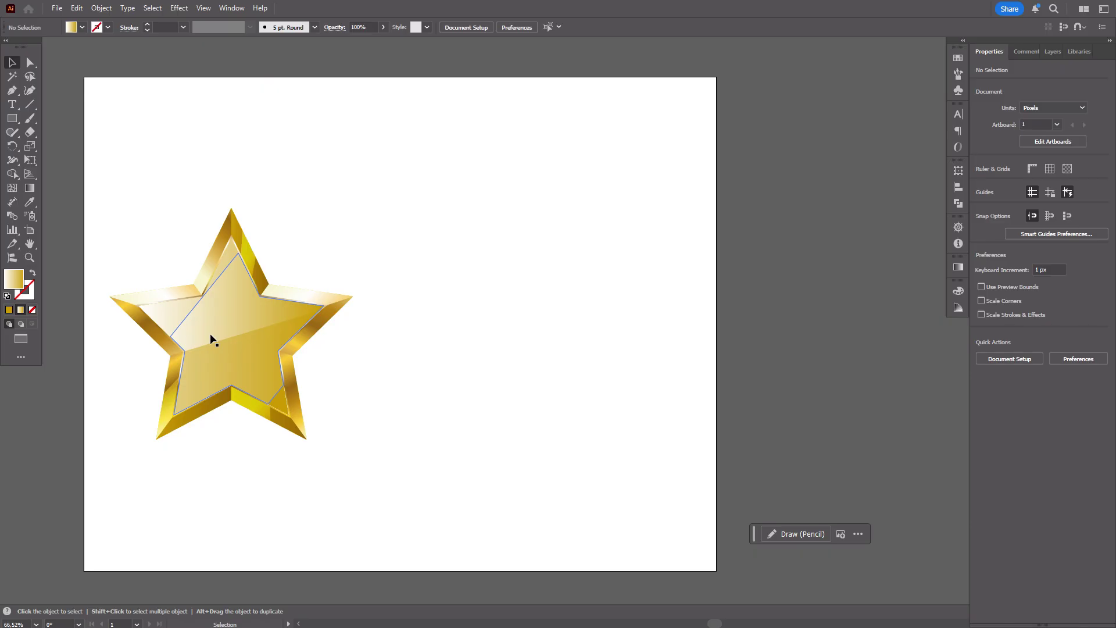
left_click_drag(117, 221, 281, 406)
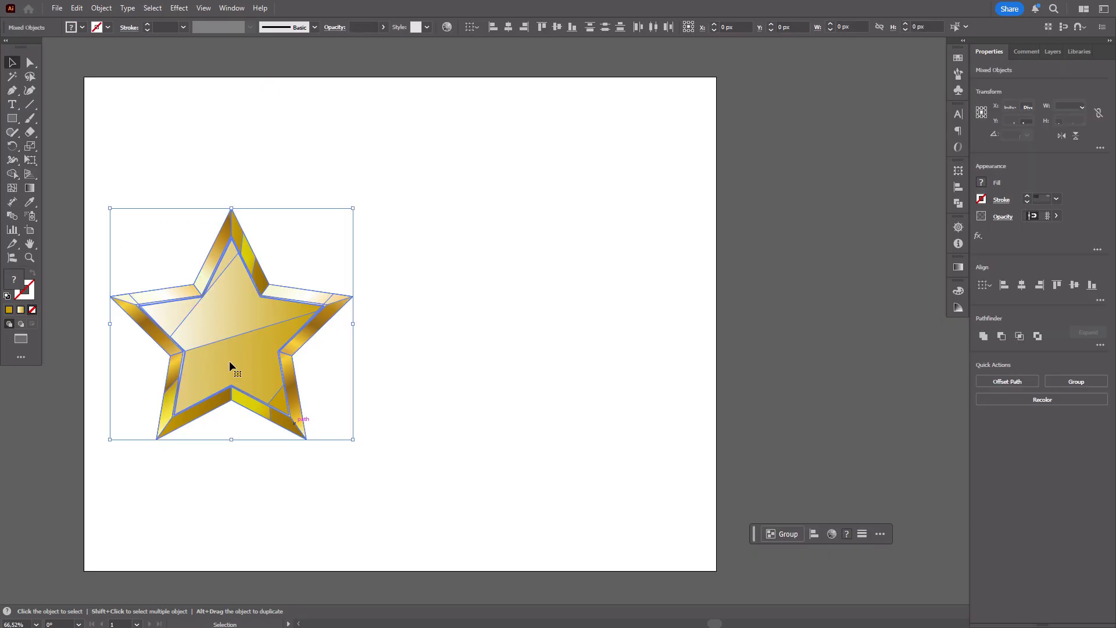
left_click_drag(224, 352, 482, 351, "alt")
left_click(662, 455)
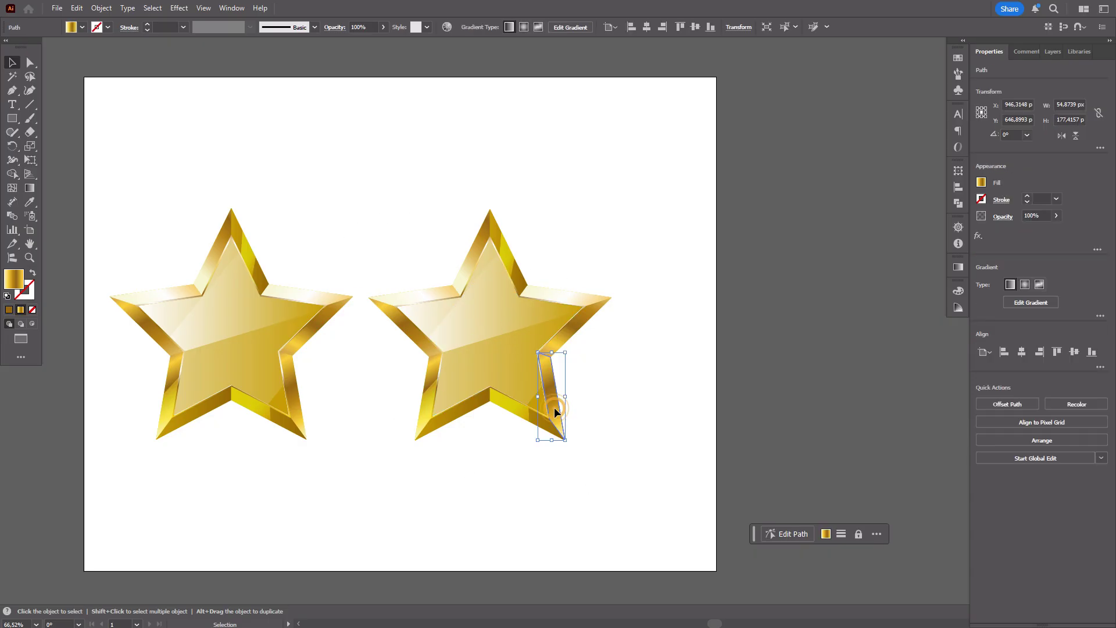
Step: Pull a gold facet and the flat yellow base star out of the right copy
left_click_drag(549, 401, 816, 433)
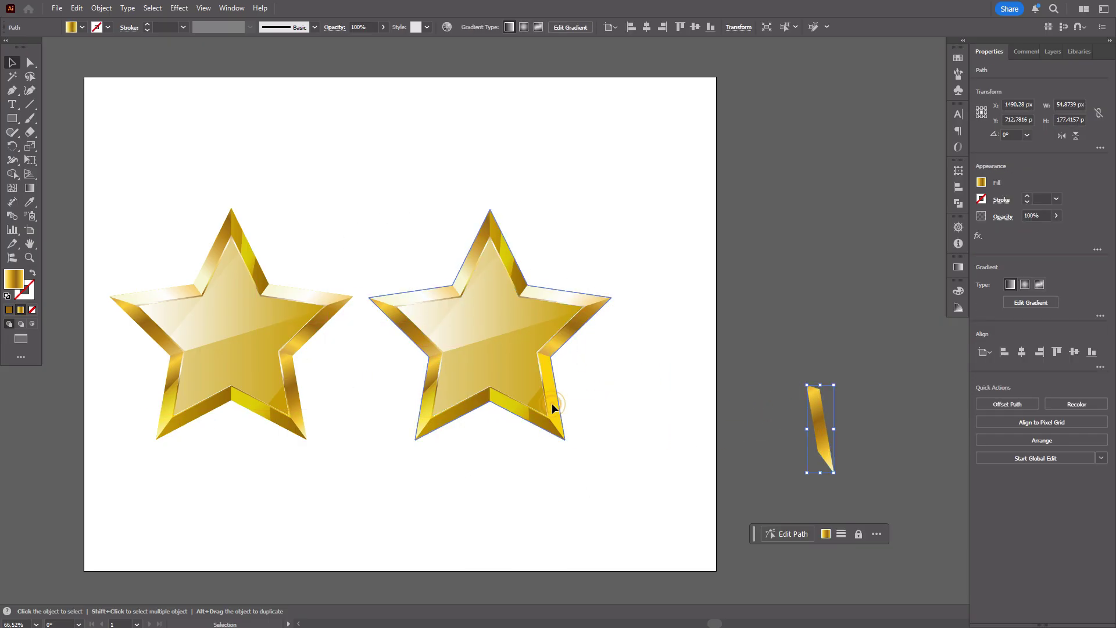
left_click_drag(552, 407, 849, 291)
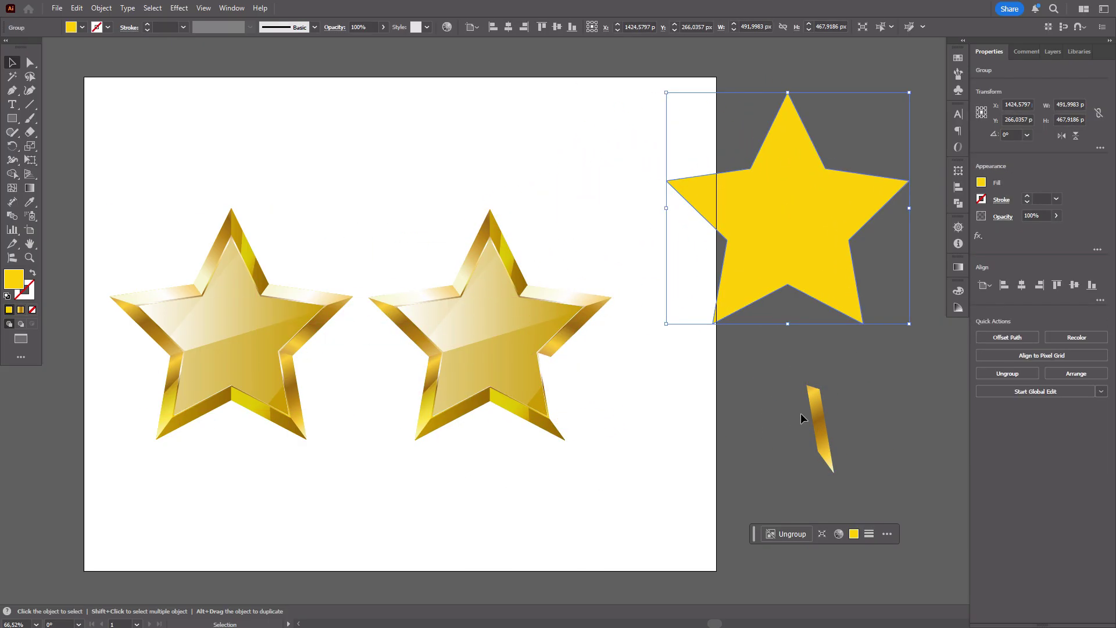
left_click_drag(819, 447, 512, 186)
mouse_move(802, 239)
left_mouse_down()
mouse_move(838, 379)
mouse_move(784, 333)
left_mouse_up()
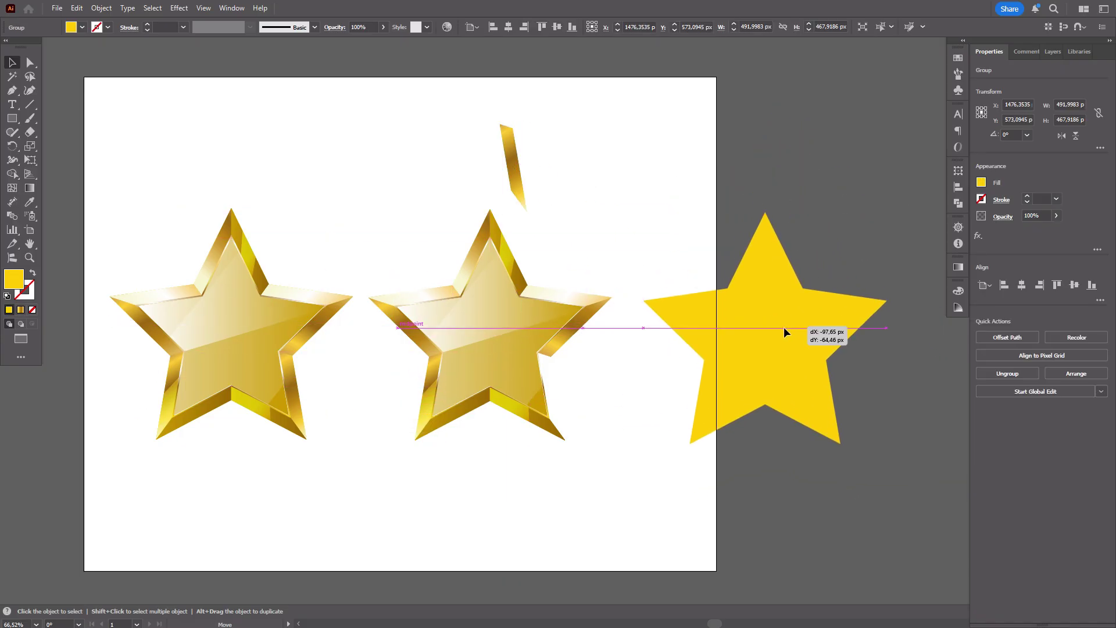
Step: Draw a new star with the Star tool and move it to the right
left_click(22, 119)
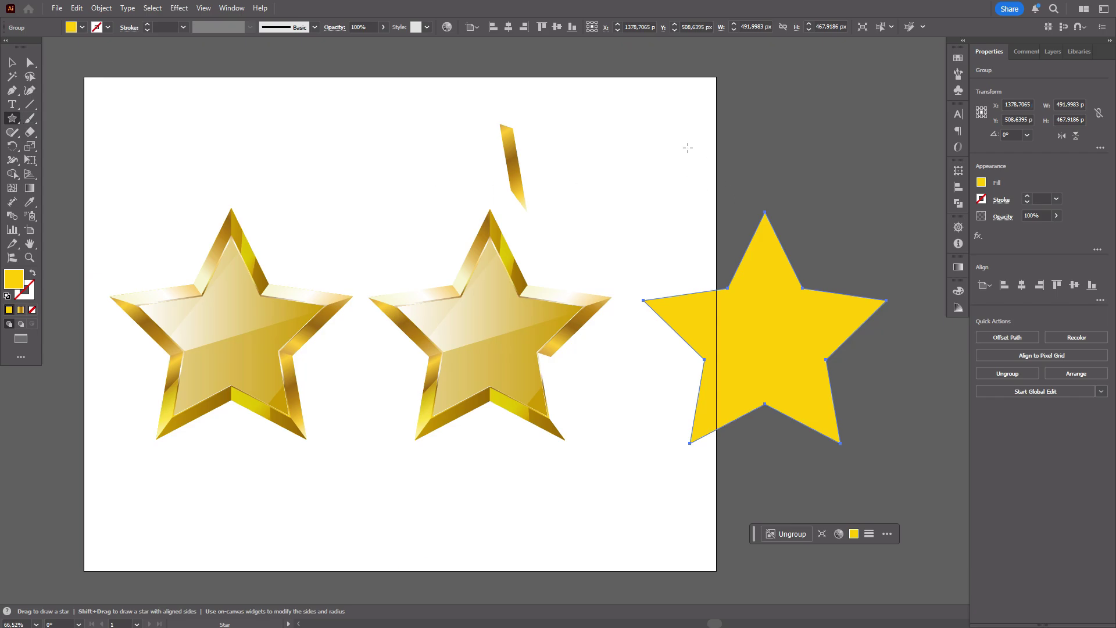
left_click_drag(663, 117, 742, 204)
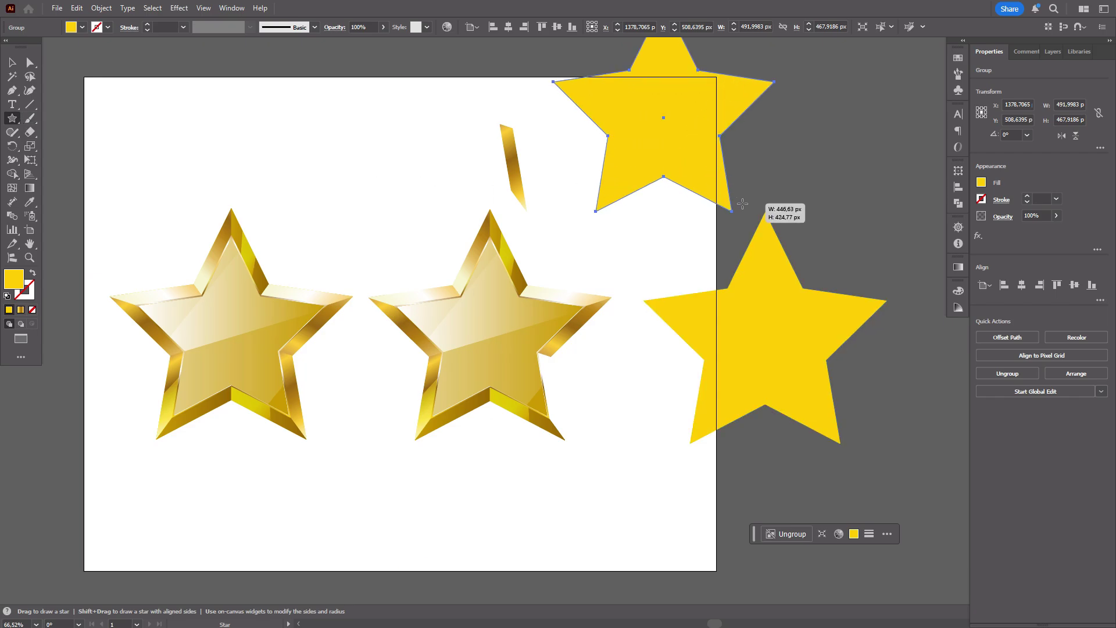
mouse_move(743, 204)
left_mouse_down()
mouse_move(717, 189)
mouse_move(731, 219)
left_mouse_up()
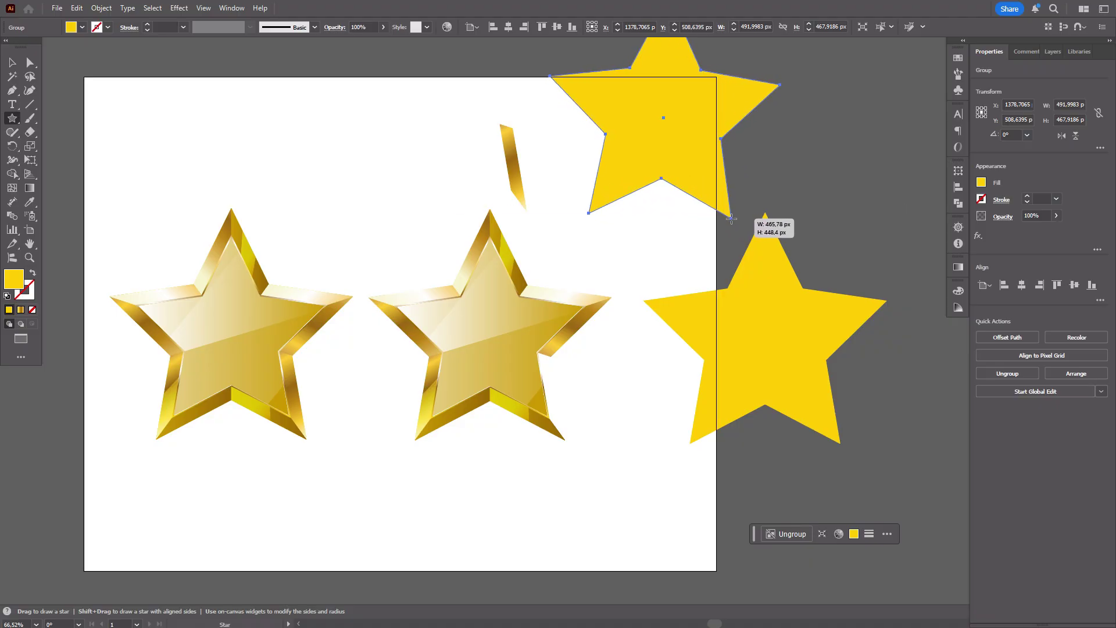
left_click_drag(731, 219, 731, 219)
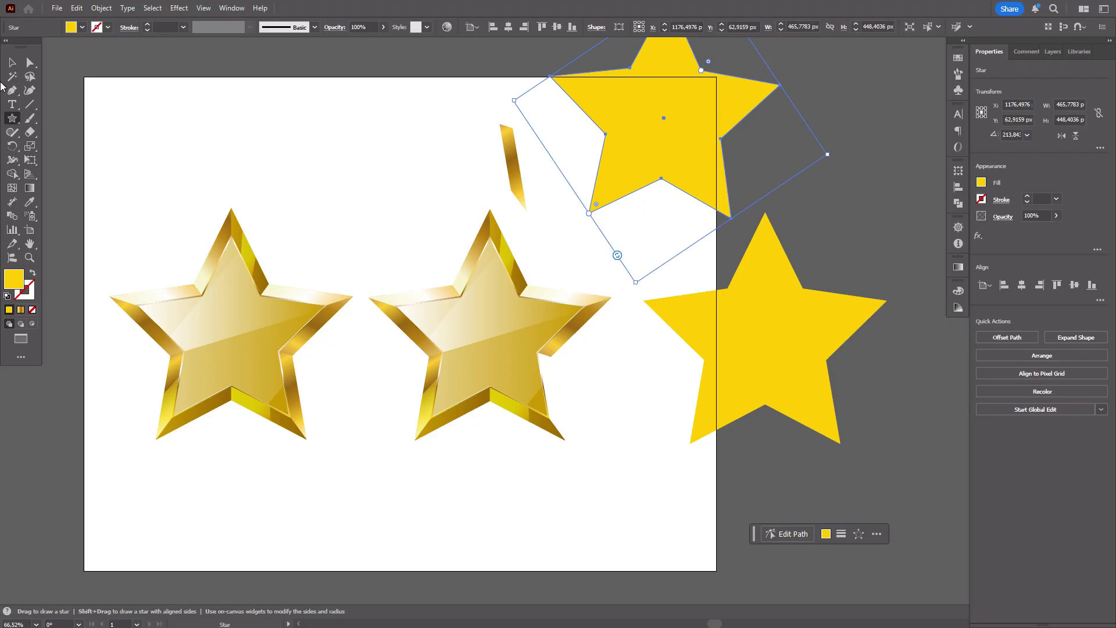
left_click(12, 62)
mouse_move(664, 160)
left_mouse_down()
mouse_move(830, 306)
mouse_move(819, 216)
left_mouse_up()
Step: Delete the old flat star group and line the new star up beside the golden stars
left_click_drag(765, 373, 717, 468)
key("Delete")
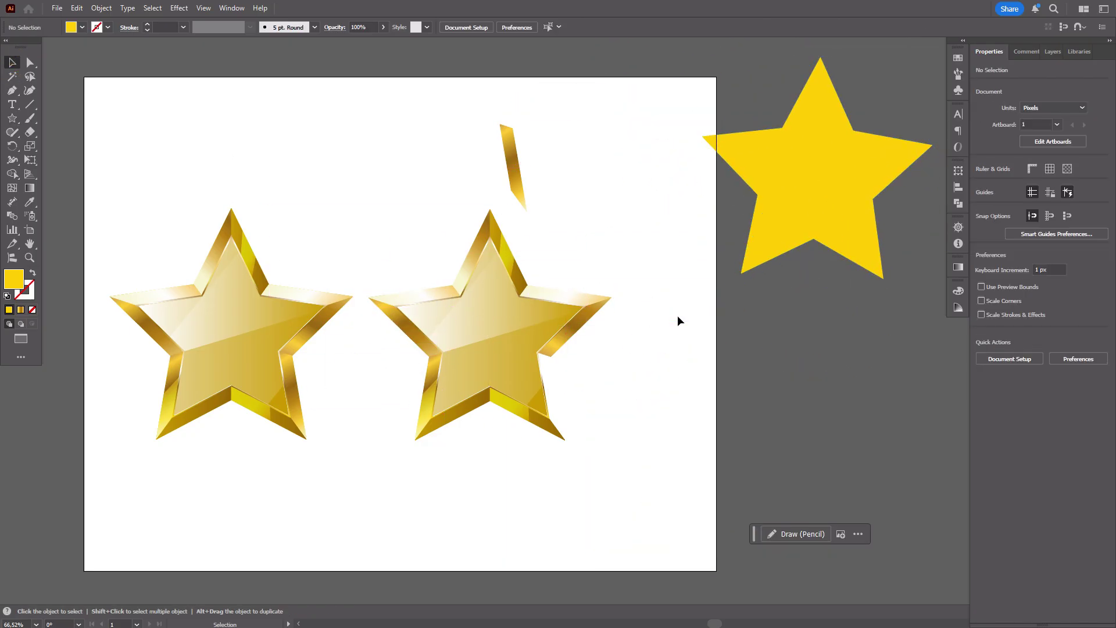
left_click_drag(761, 210, 717, 379)
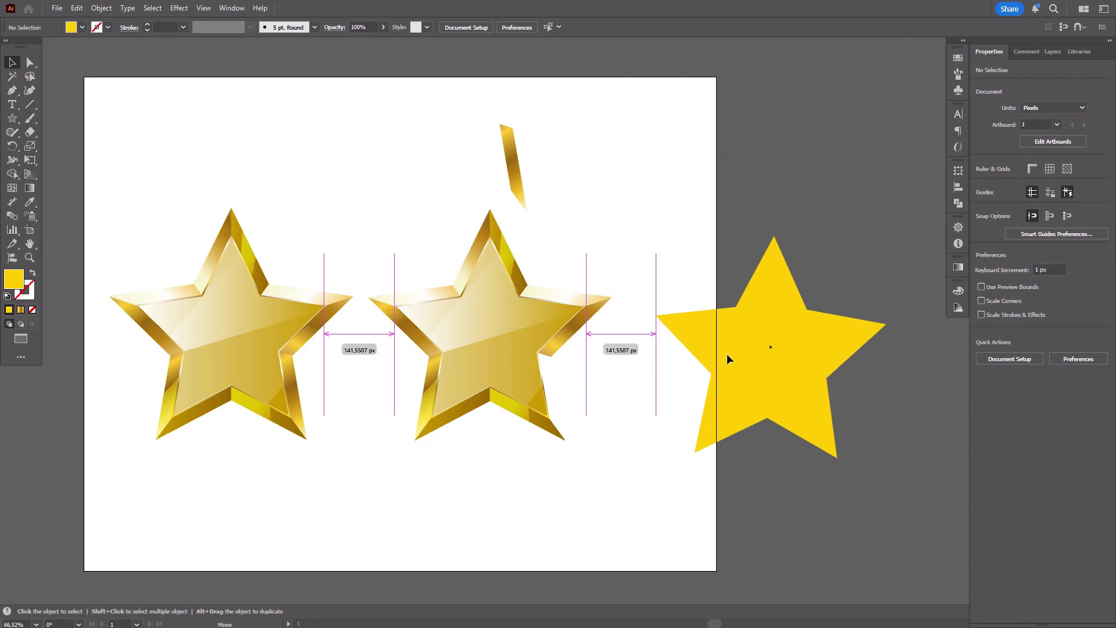
left_click(803, 152)
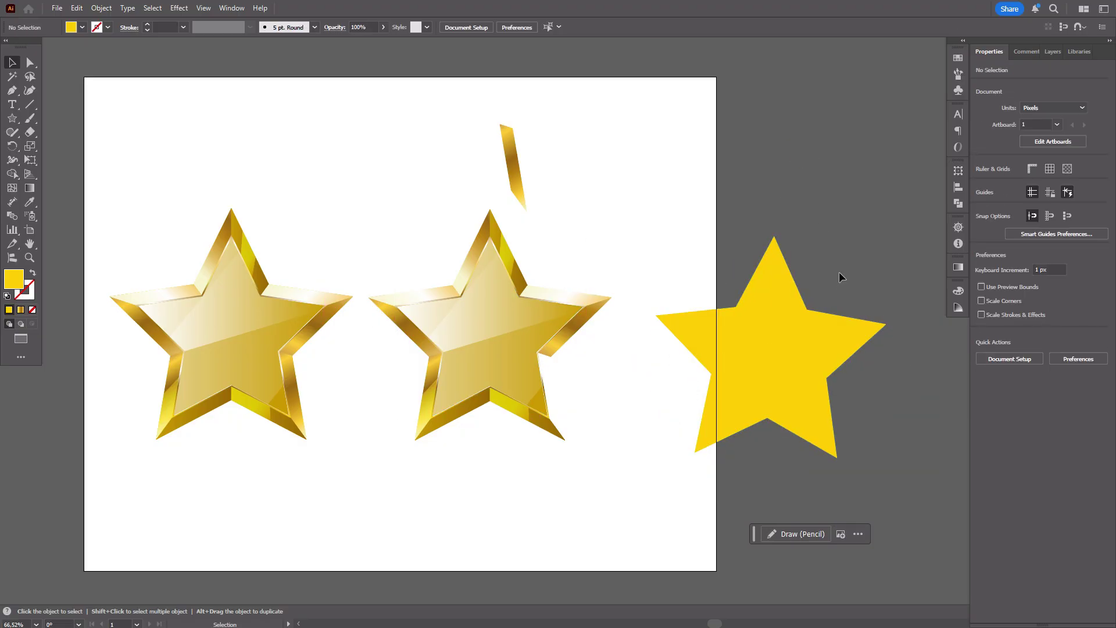
left_click_drag(793, 349, 781, 306)
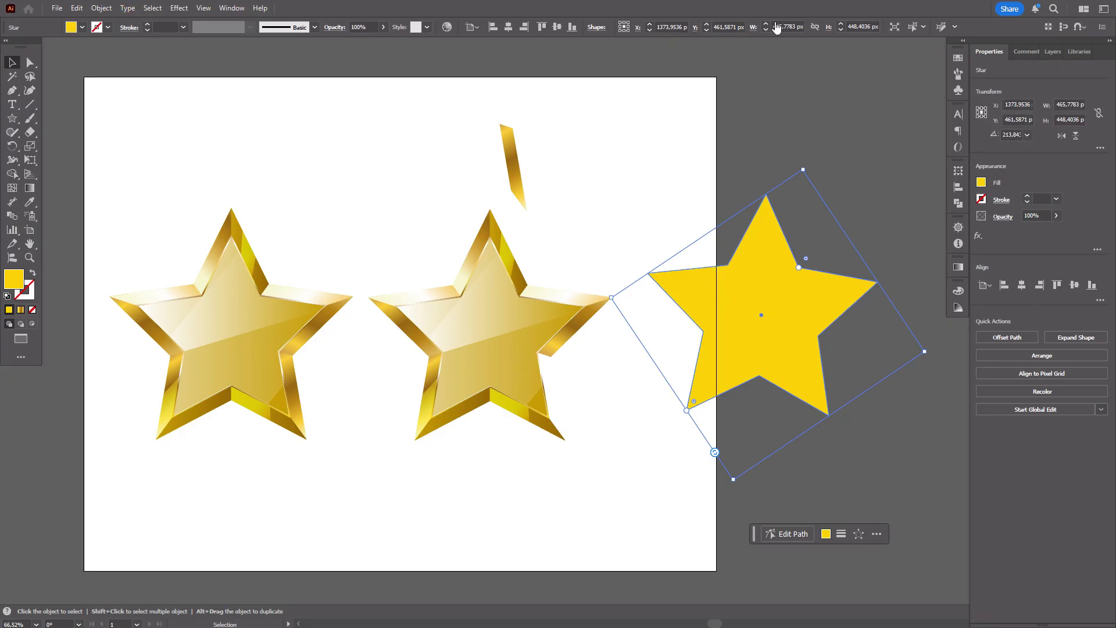
Step: Create an inset copy of the star with Offset Path at -3 px
left_click(100, 9)
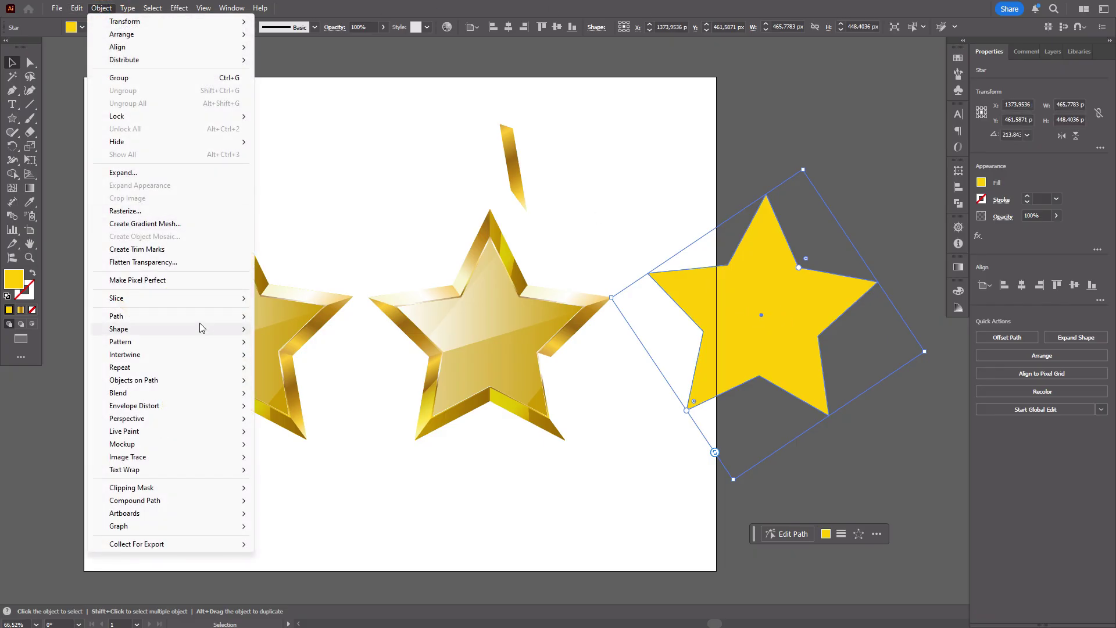
left_click(335, 355)
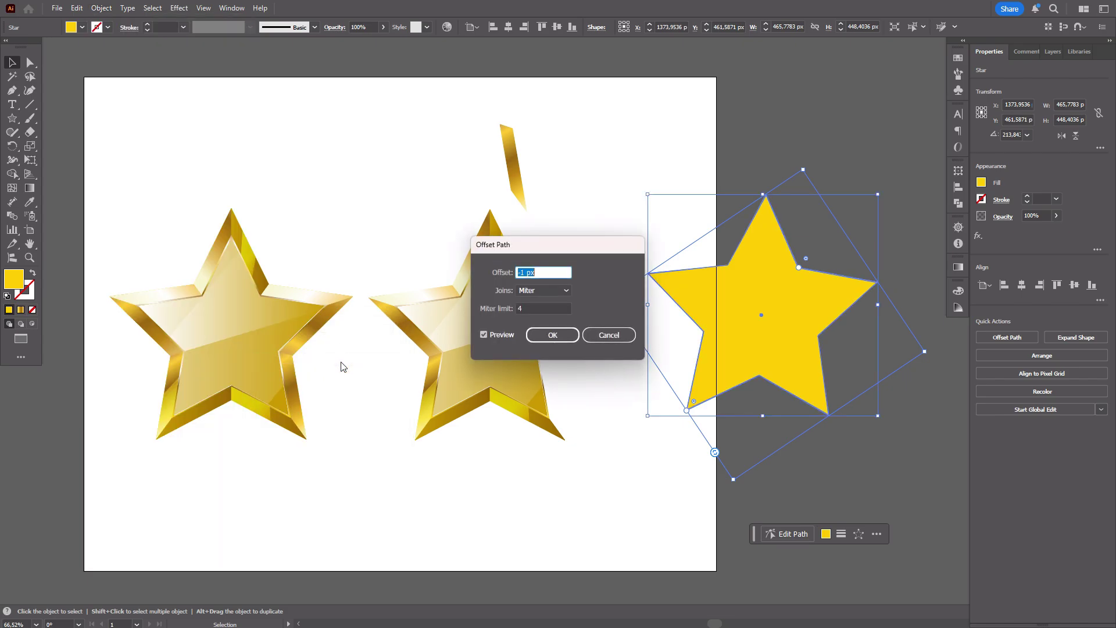
type("-35")
left_click(561, 335)
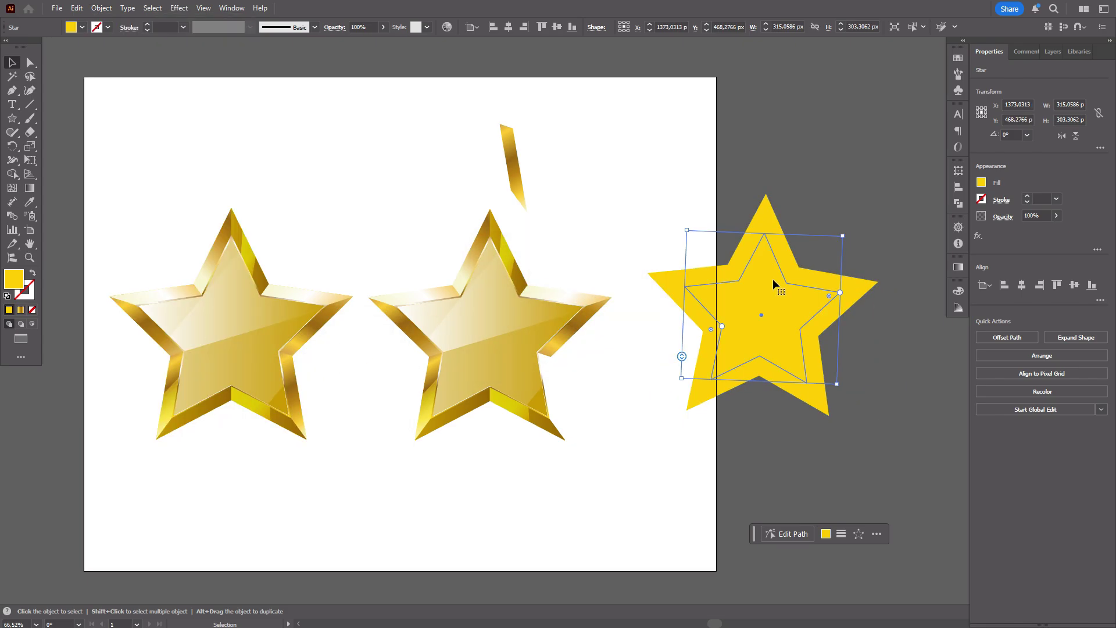
Step: Enlarge both stars together and shift them slightly right
left_click(804, 294, "shift")
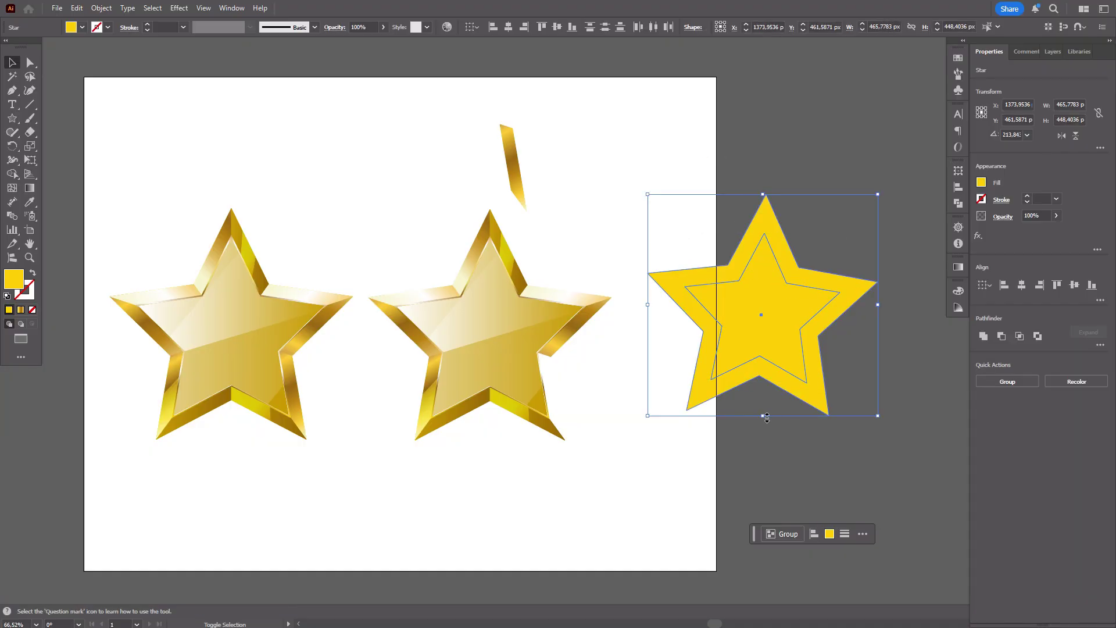
left_click_drag(761, 416, 777, 478)
left_click_drag(777, 374, 796, 373)
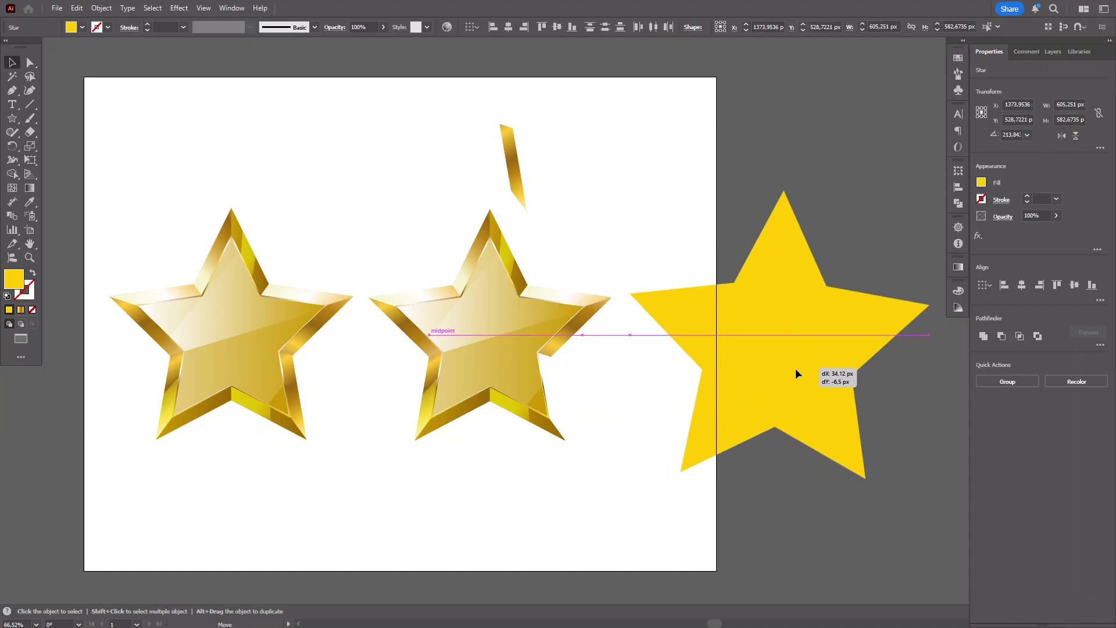
left_click(860, 170)
Step: Fill the inner inset star with white (#ffffff)
left_click(795, 257)
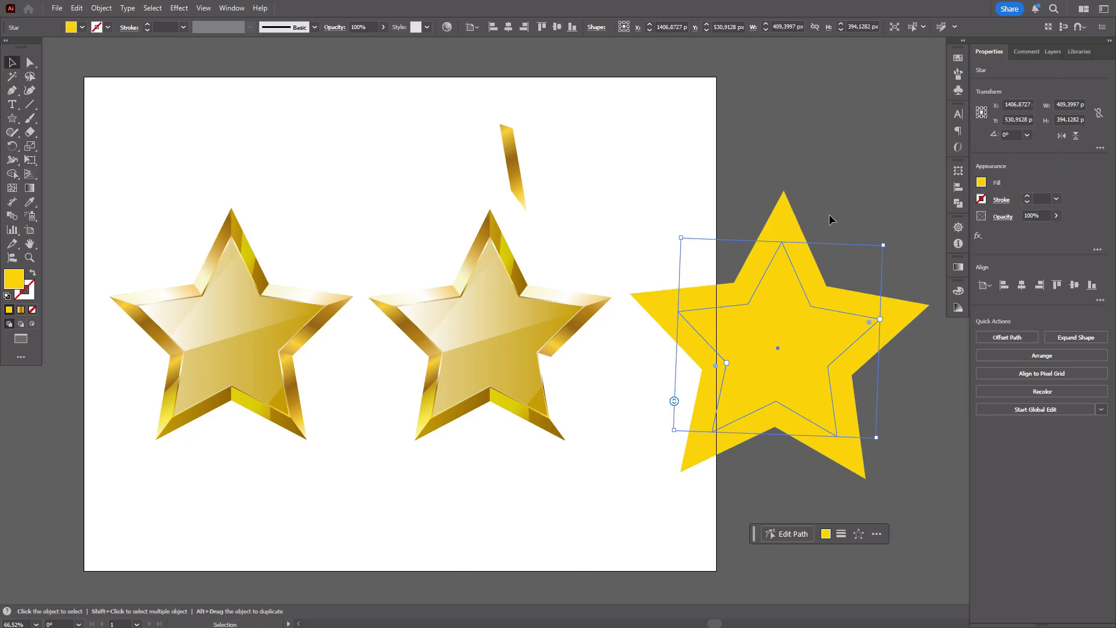
double_click(13, 279)
type("ffffff")
key("Return")
left_click(737, 242)
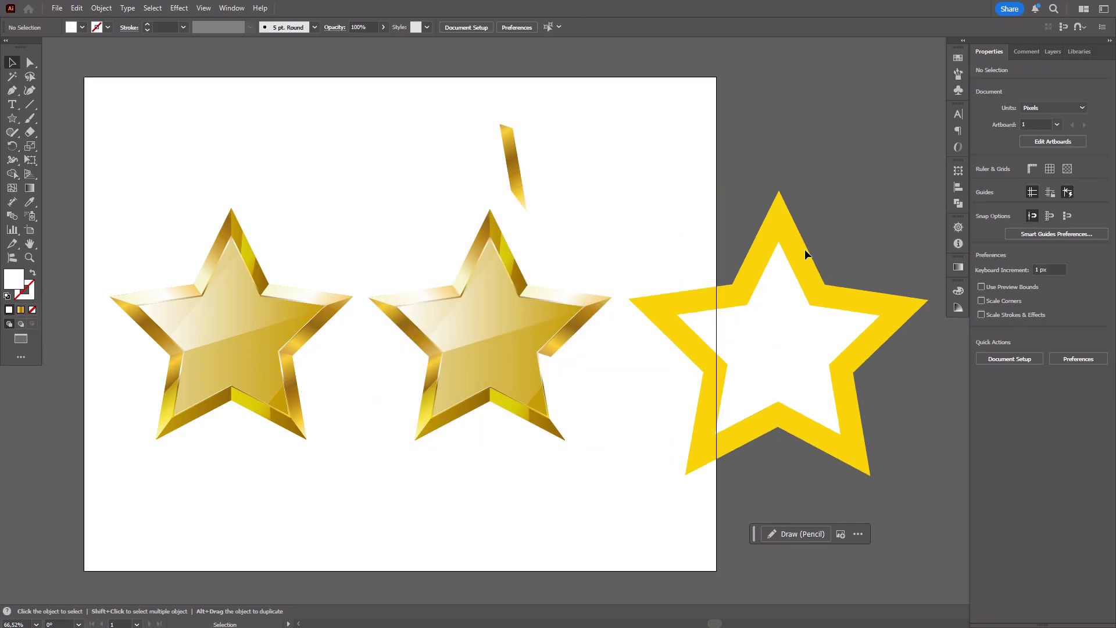
Step: Set a dark grey fill colour for the upcoming facet shapes
double_click(13, 279)
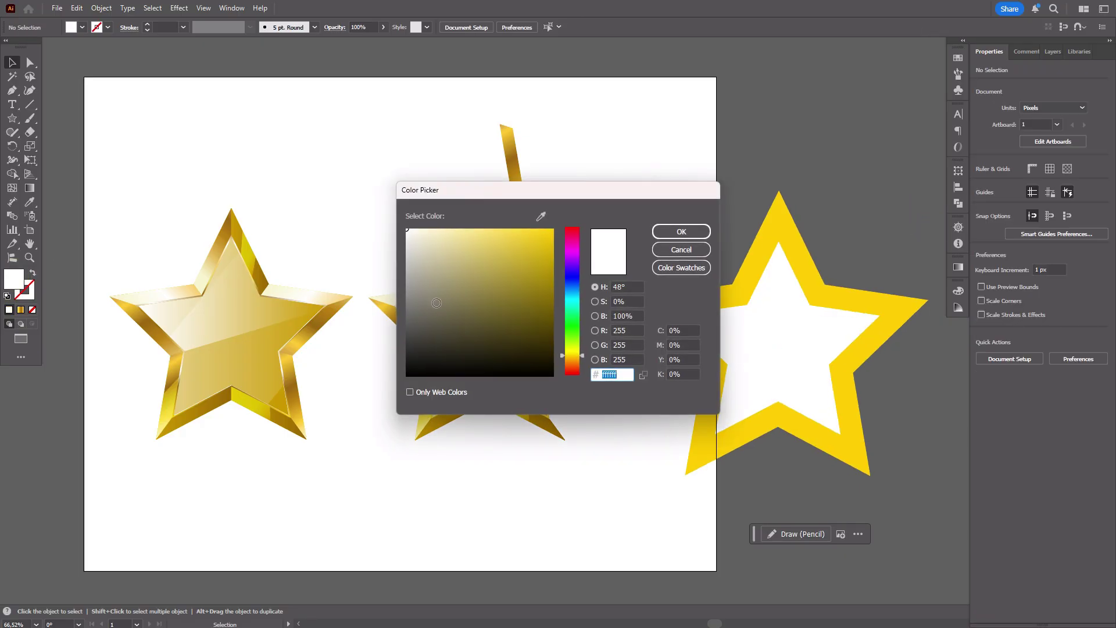
left_click(416, 330)
left_click(680, 232)
left_click(13, 91)
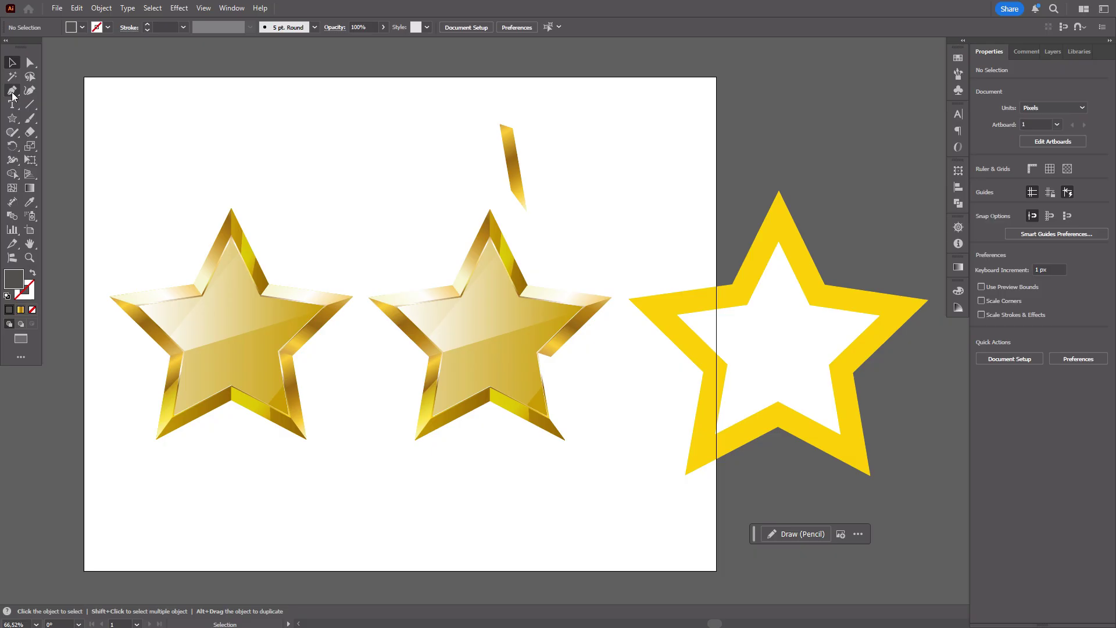
Step: Draw a closed dark facet on the left half of the star's top point
left_click(779, 190)
left_click(779, 242)
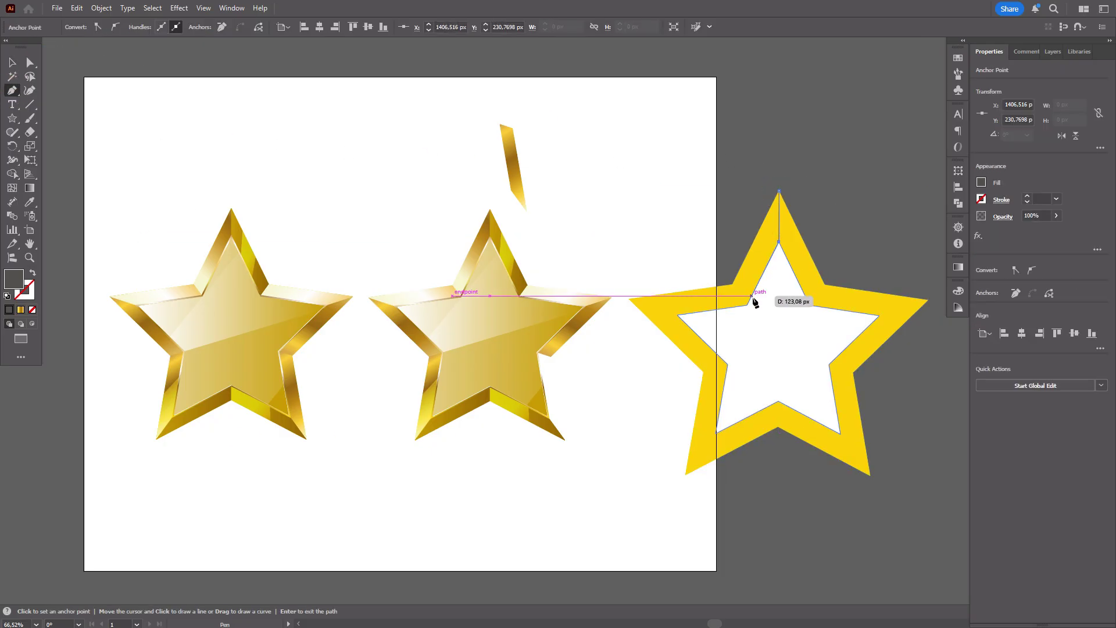
left_click(747, 304)
left_click(732, 284)
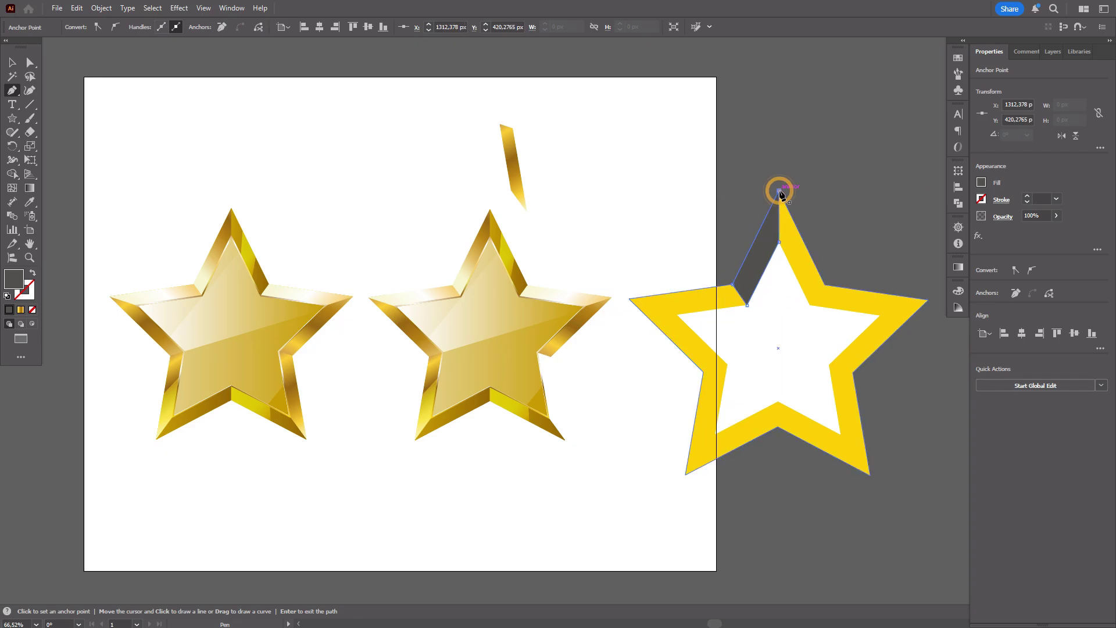
left_click(778, 191)
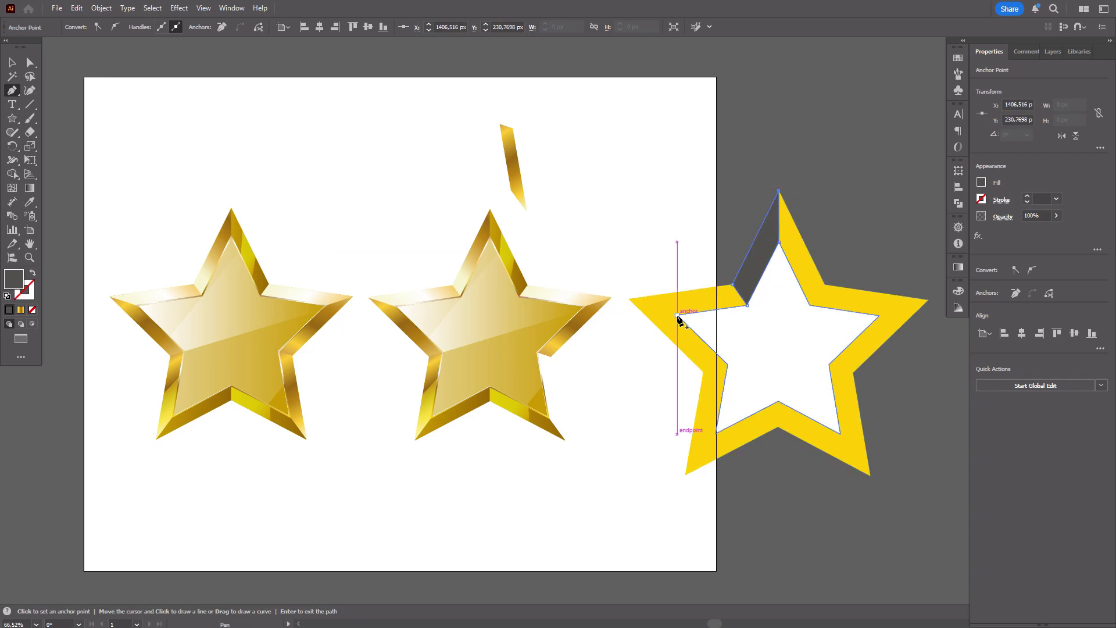
left_click(11, 62)
left_click(758, 135)
Step: Draw a closed dark facet along the star's upper-left arm
left_click(12, 90)
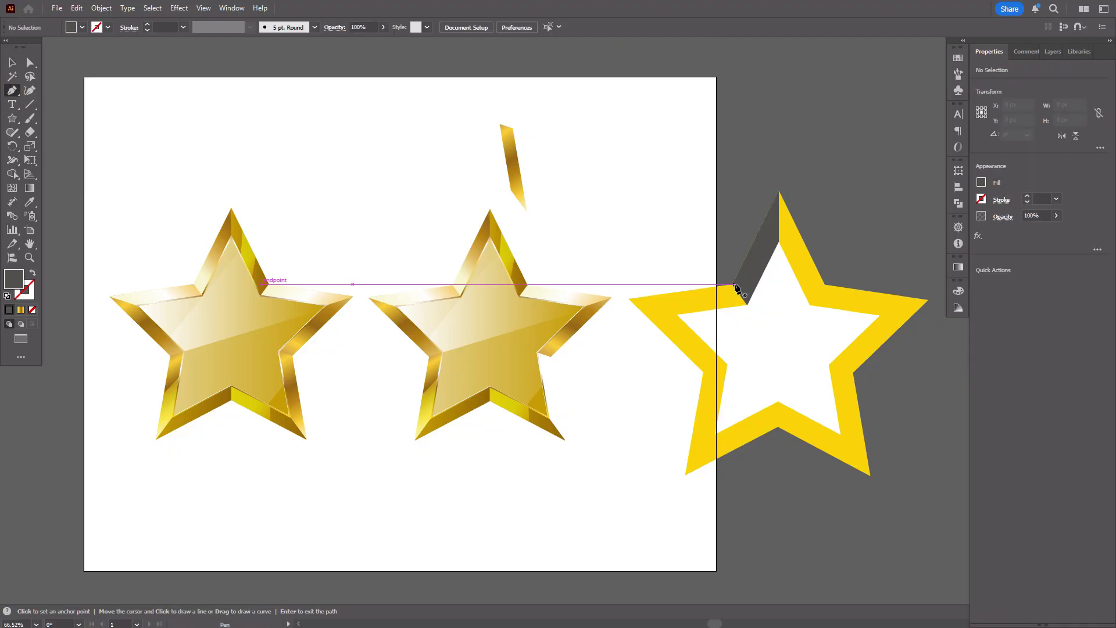
left_click(732, 285)
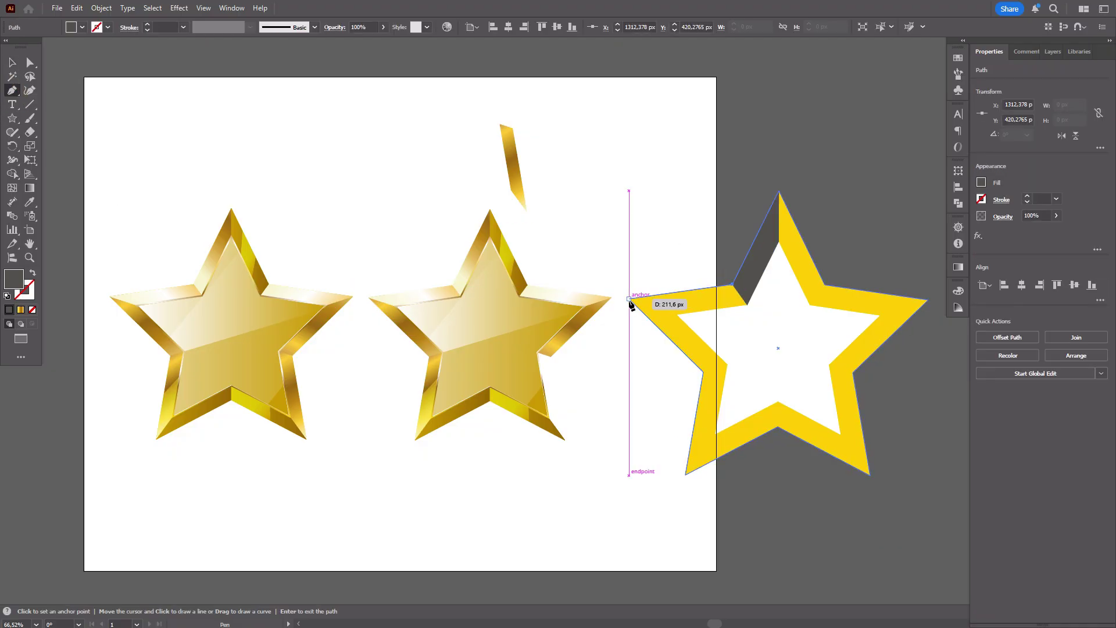
left_click(629, 299)
left_click(677, 314)
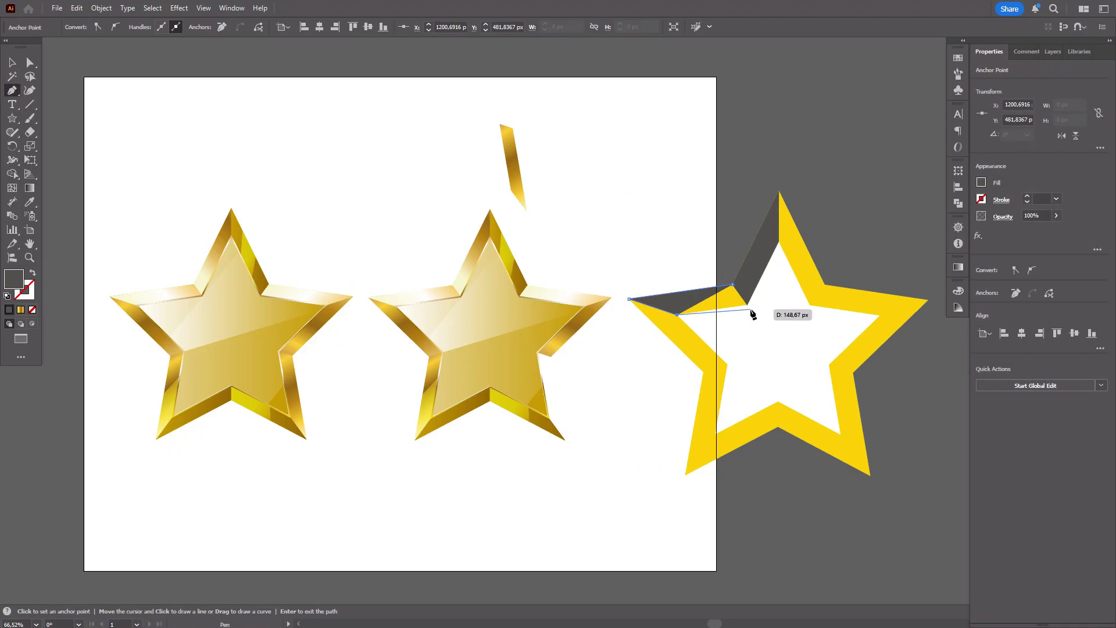
left_click(748, 305)
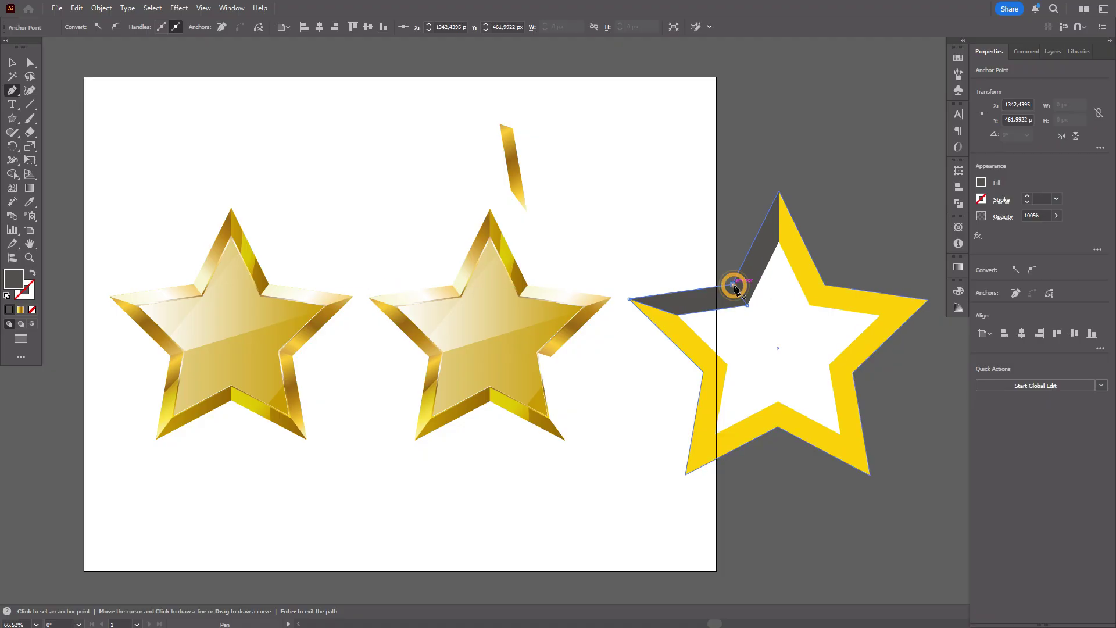
left_click(732, 285)
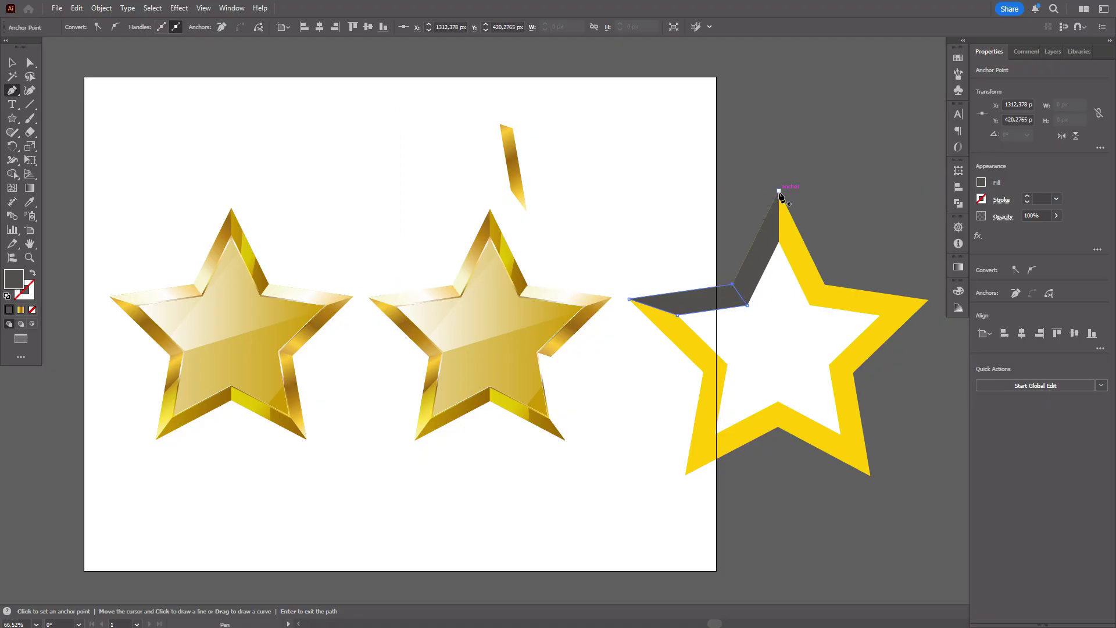
Step: Draw a closed dark facet on the right half of the top point, then deselect
left_click_drag(779, 192, 777, 211)
left_click(779, 242)
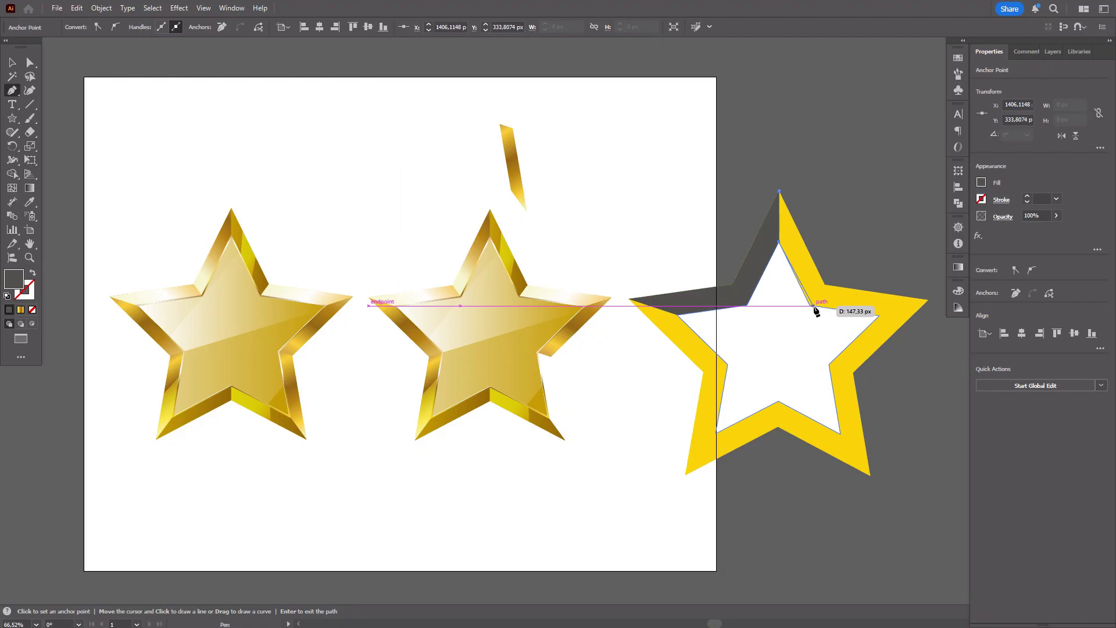
left_click(810, 305)
left_click(824, 285)
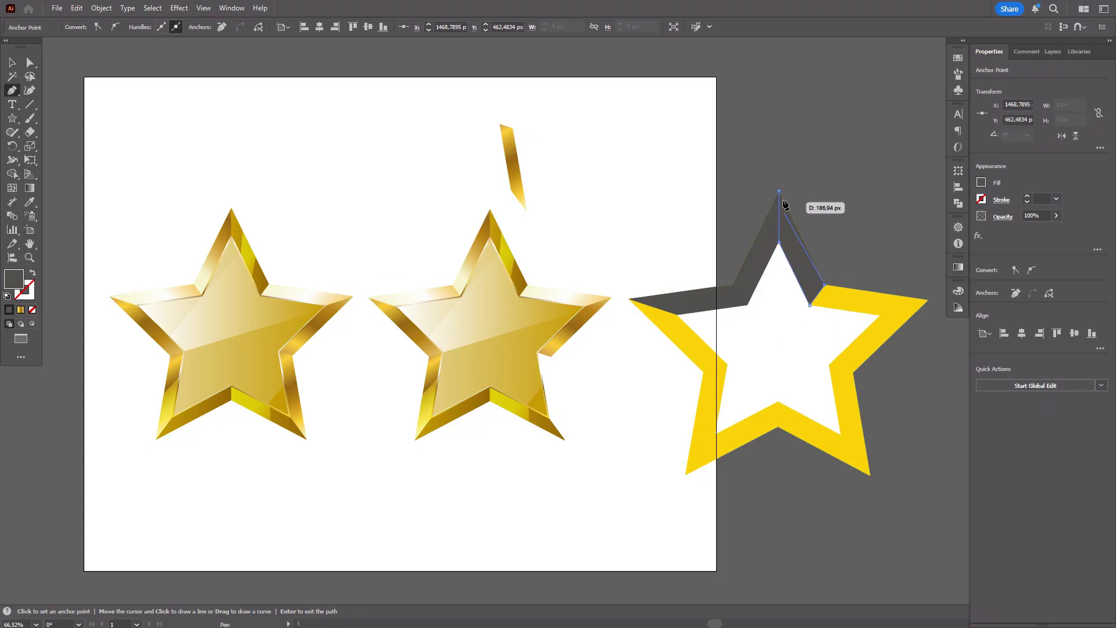
left_click(780, 191)
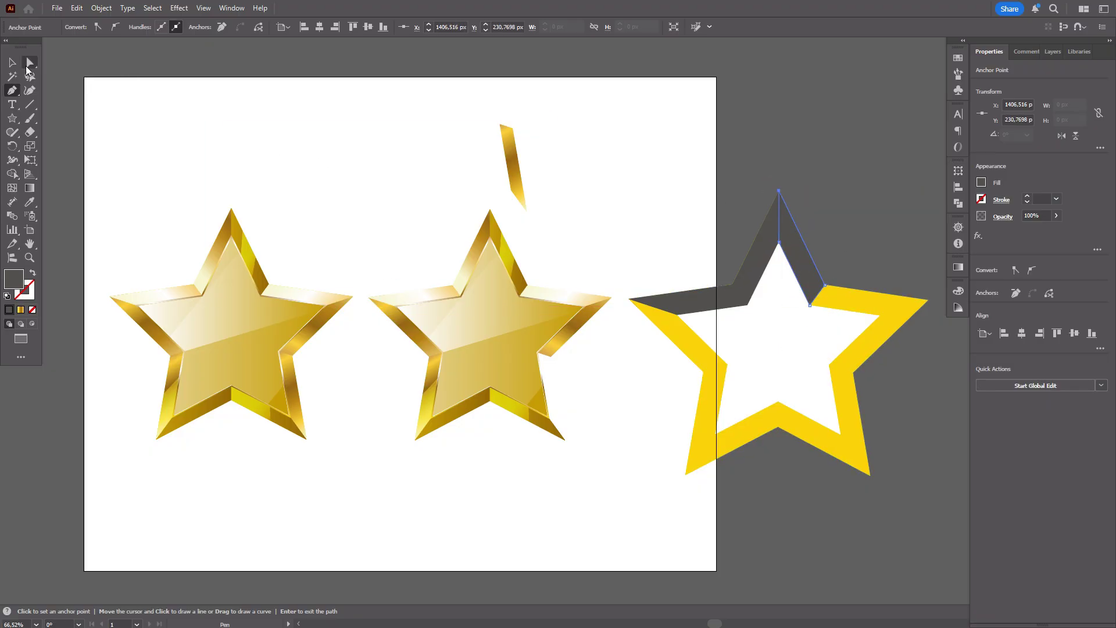
left_click(13, 63)
left_click(753, 143)
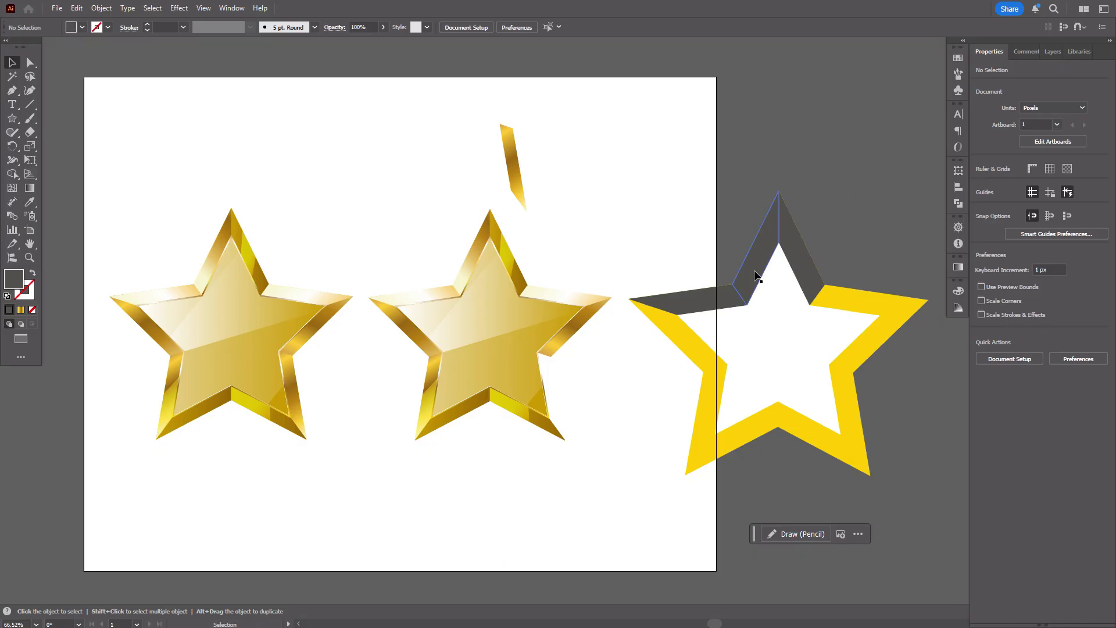
Step: Copy the middle star's gold gradient onto the top point's left facet with the Eyedropper
left_click(752, 267)
left_click(30, 202)
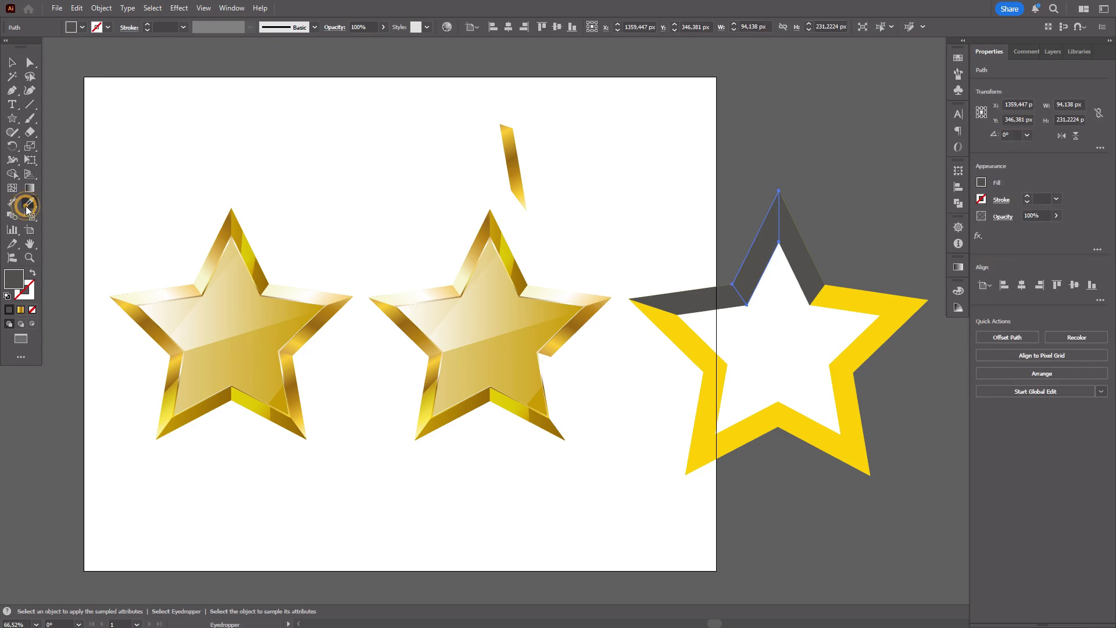
left_click(477, 253)
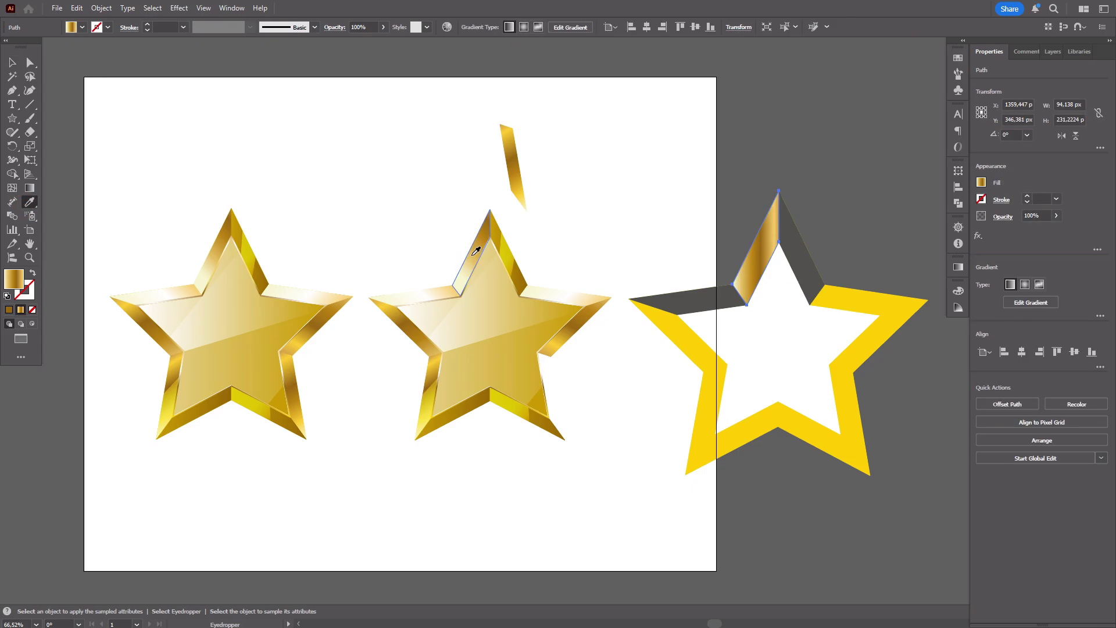
left_click(12, 62)
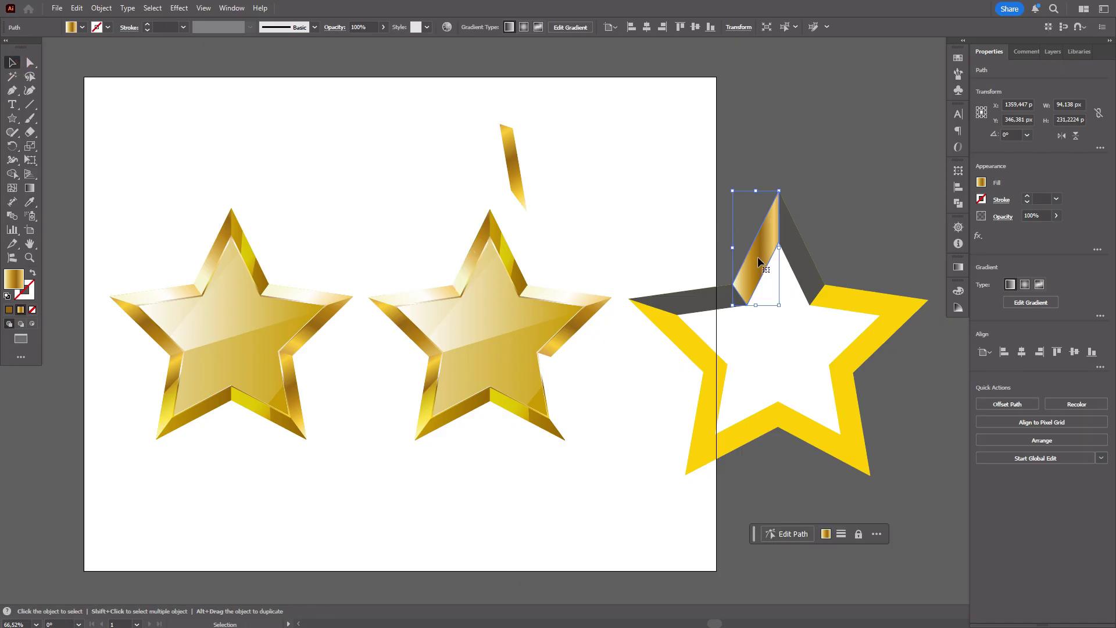
Step: Set the facet's gradient angle to 45° and reposition it with the Gradient tool
left_click(960, 275)
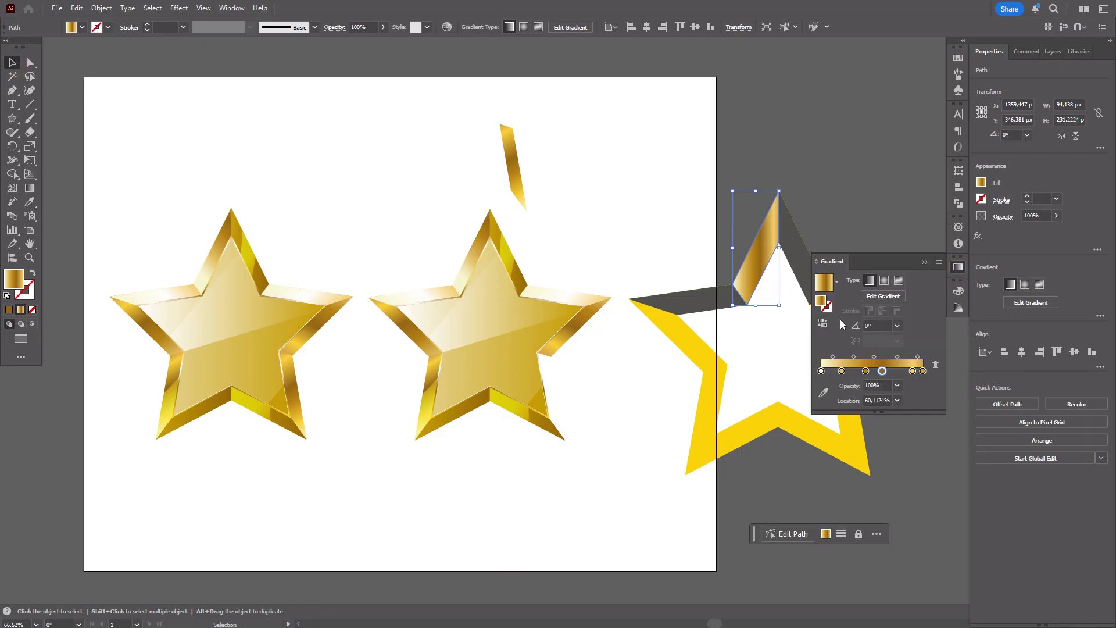
left_click(881, 324)
type("45")
key("Return")
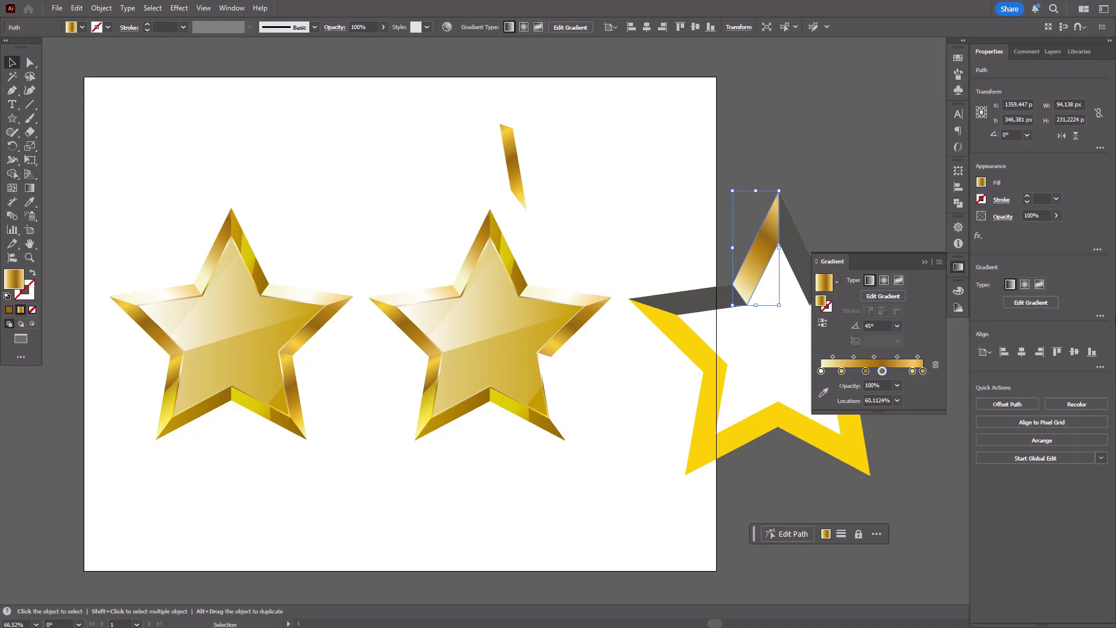
left_click(29, 188)
left_click(783, 228)
key("Delete")
mouse_move(782, 228)
left_mouse_down()
mouse_move(805, 207)
mouse_move(793, 220)
left_mouse_up()
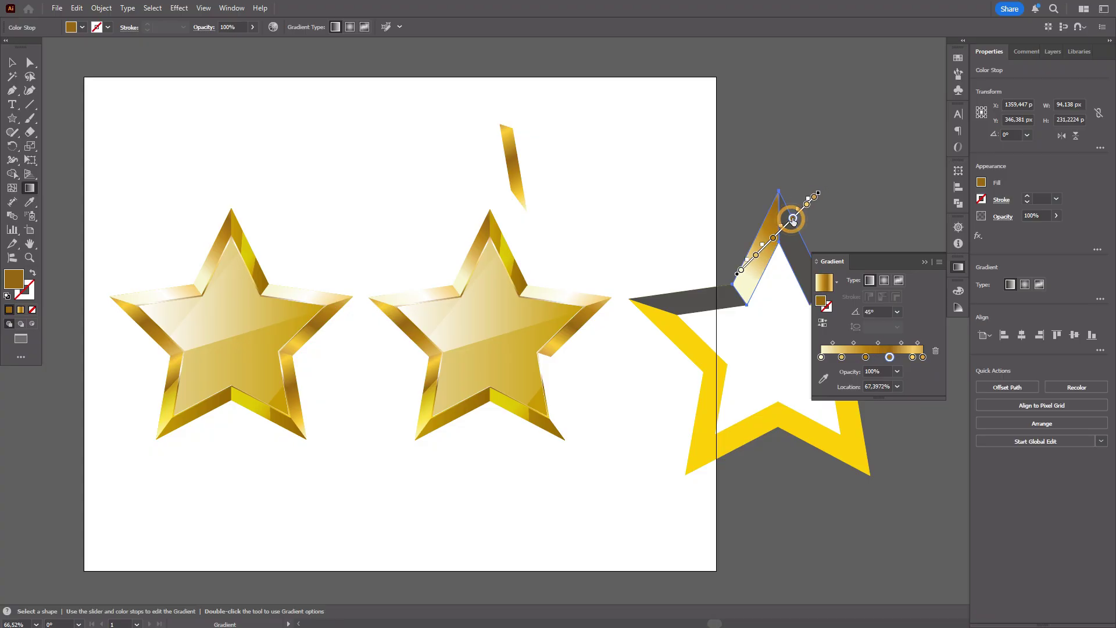
key("v")
key("ctrl+shift+a")
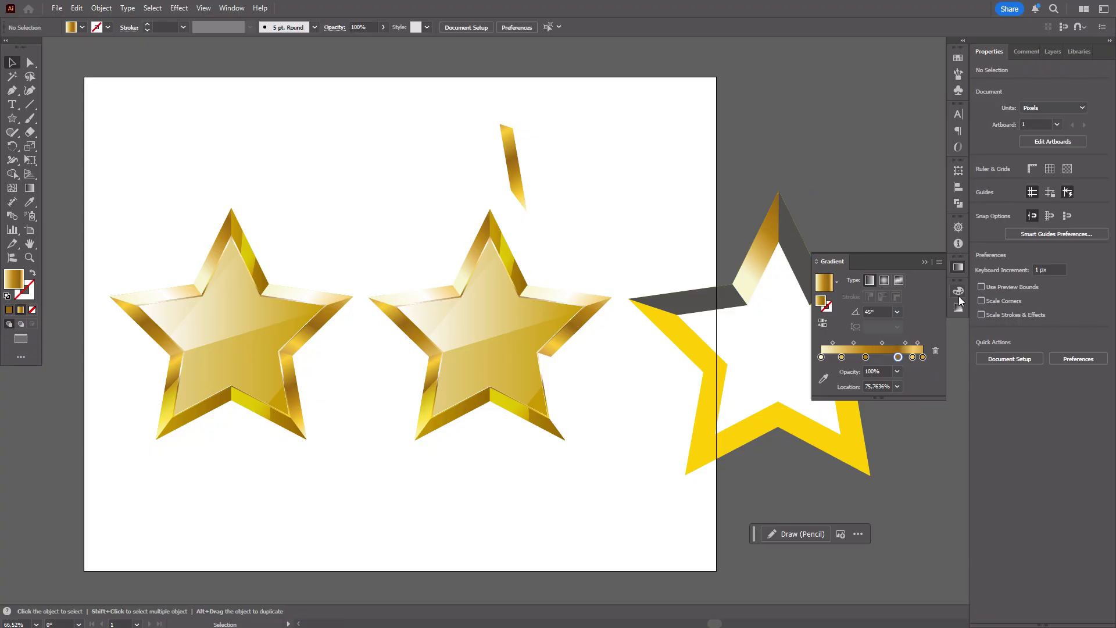
left_click(957, 267)
Step: Eyedropper the gold gradient onto the grey right facet of the top point
left_click(800, 268)
key("i")
left_click(501, 245)
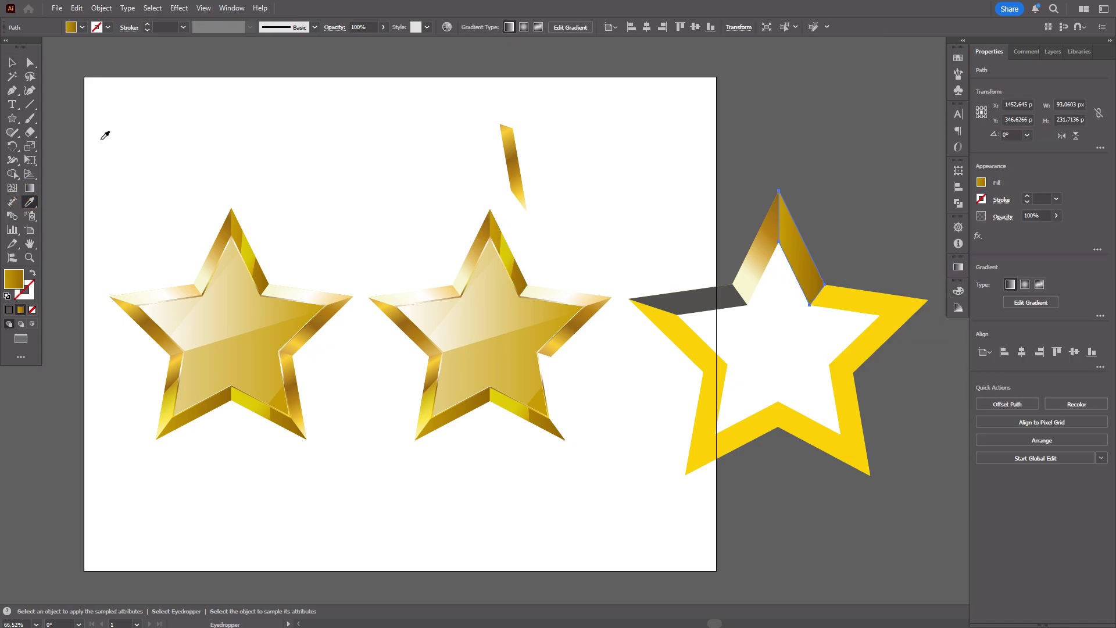
left_click(12, 62)
Step: Select the individual top-point facets with Direct Selection and check their gradient settings
left_click(682, 302)
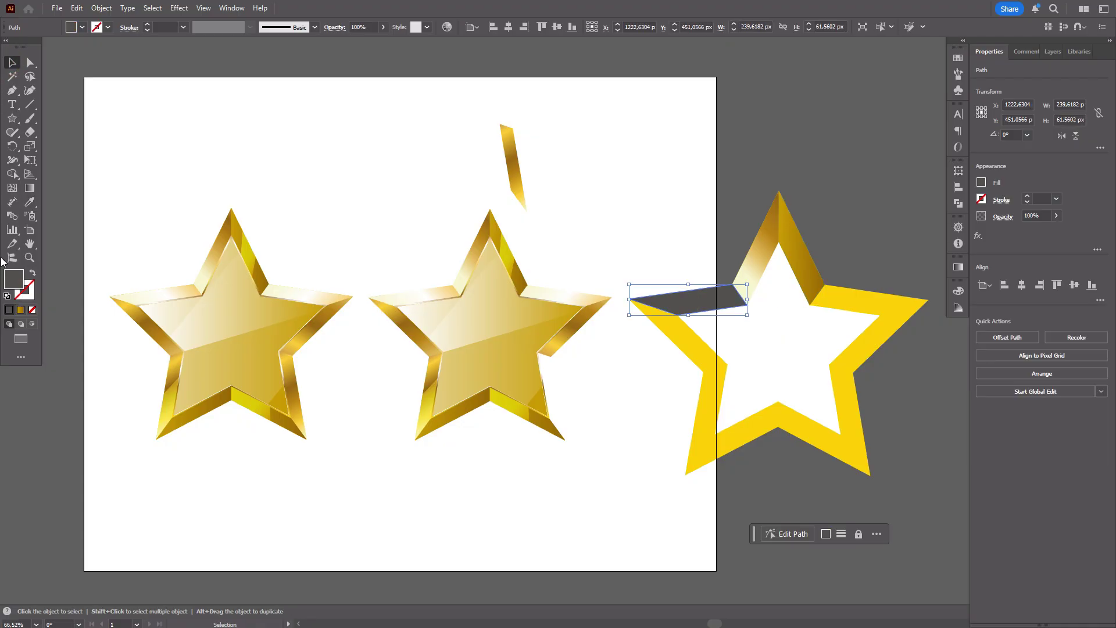
left_click(29, 62)
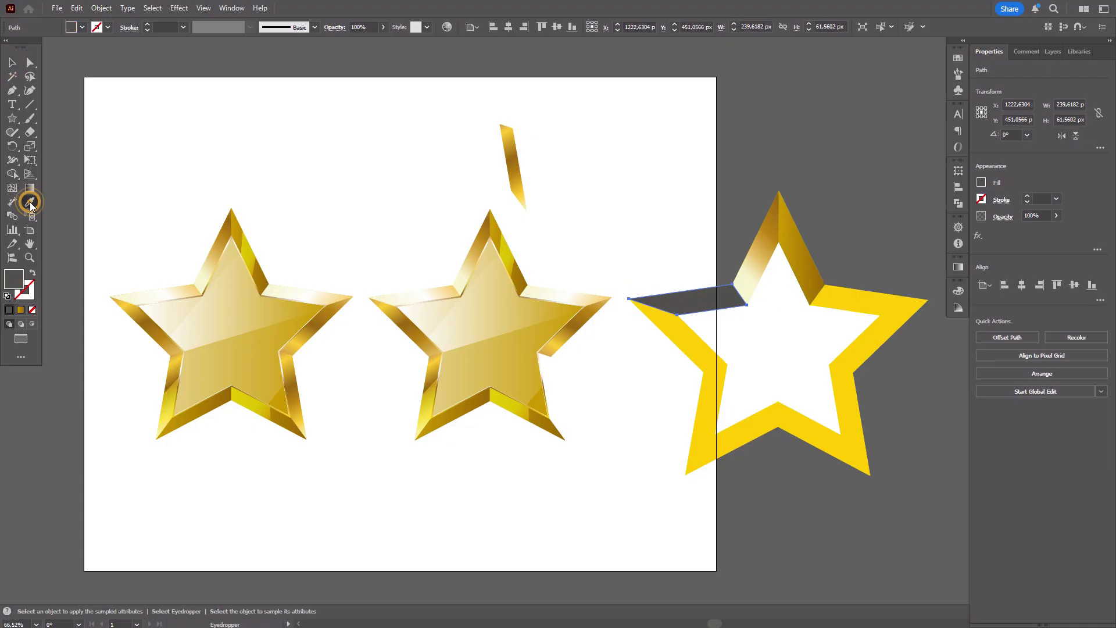
left_click(764, 252)
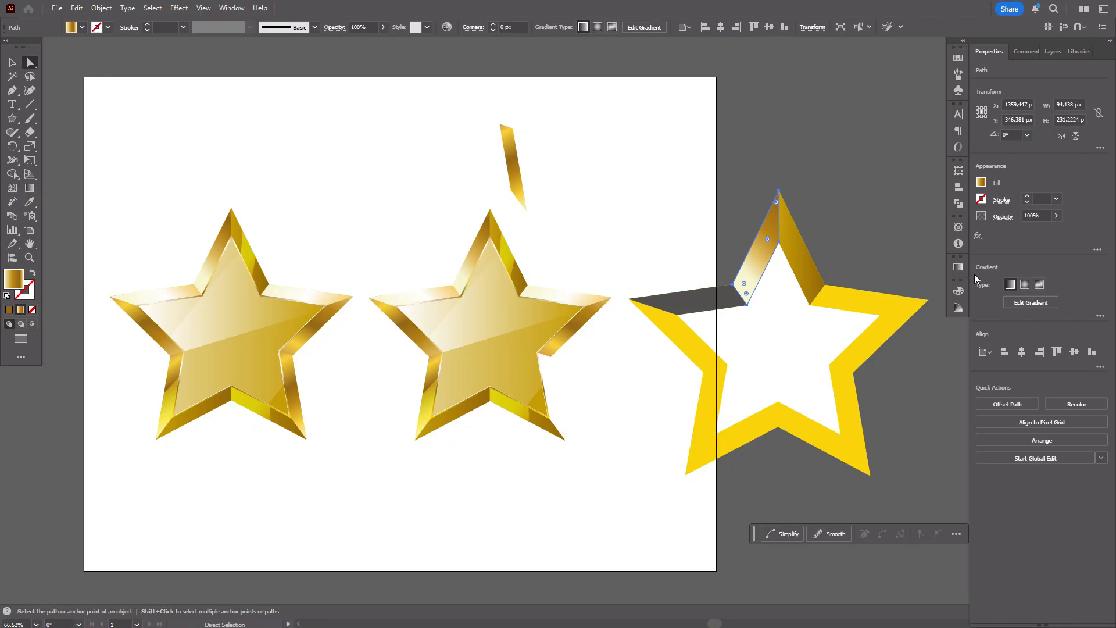
left_click(959, 268)
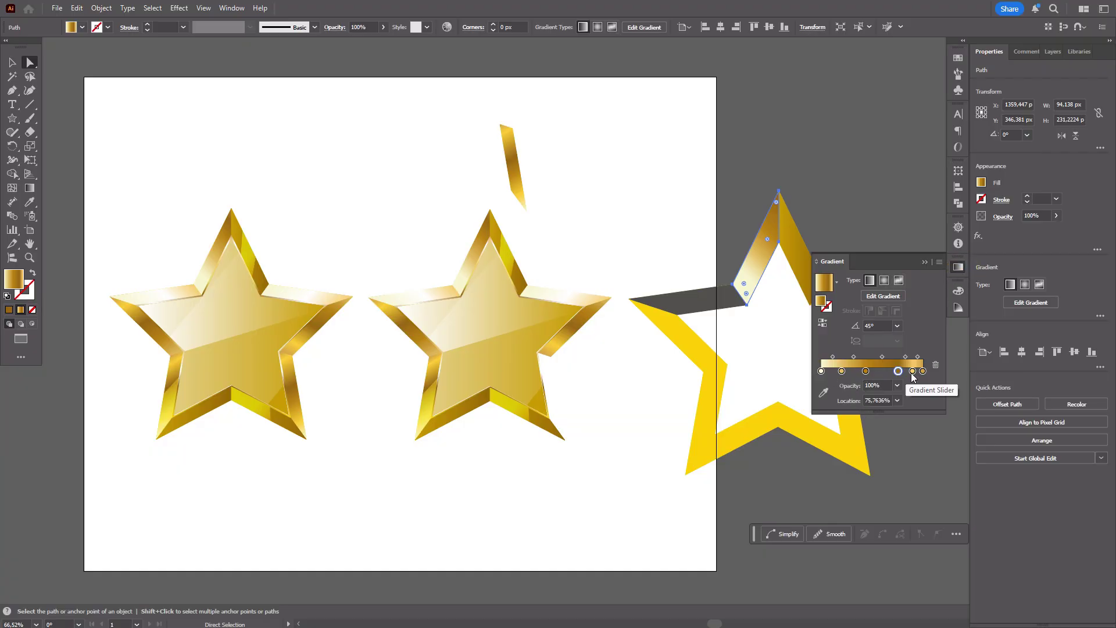
left_click(795, 255)
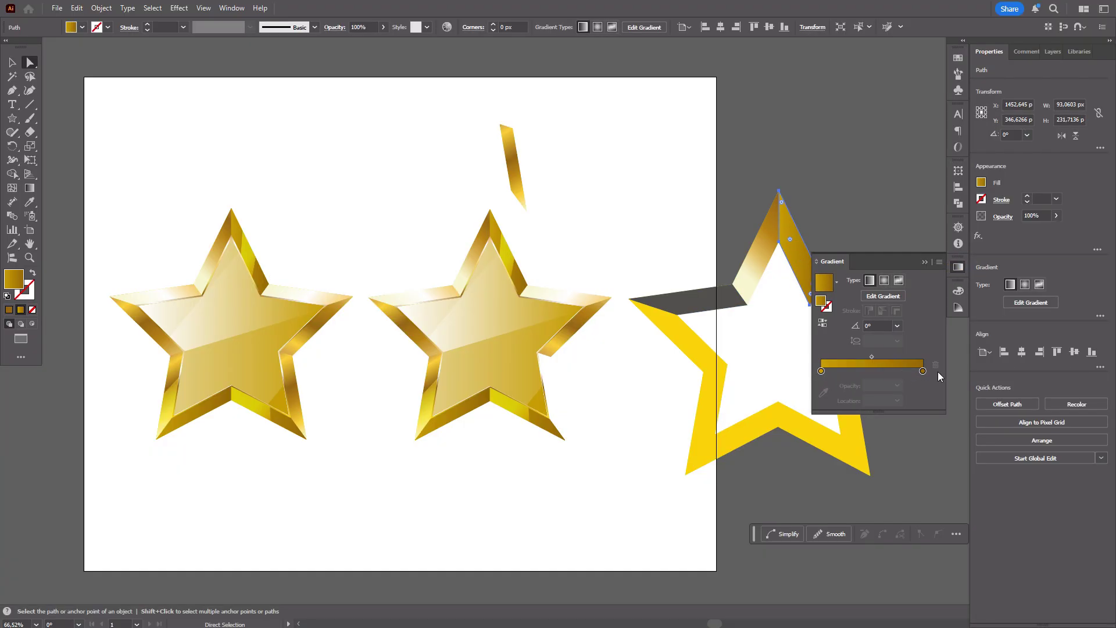
Step: Give the left-arm facet the pale cream gradient and adjust its angle
left_click(708, 300)
key("i")
left_click(489, 333)
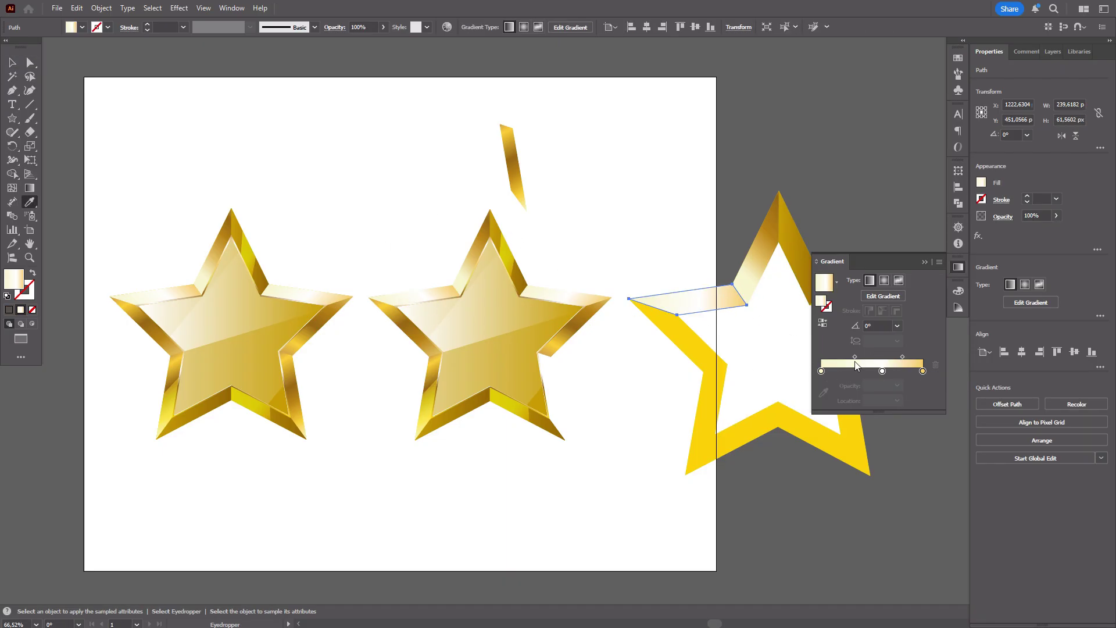
left_click(873, 326)
type("45")
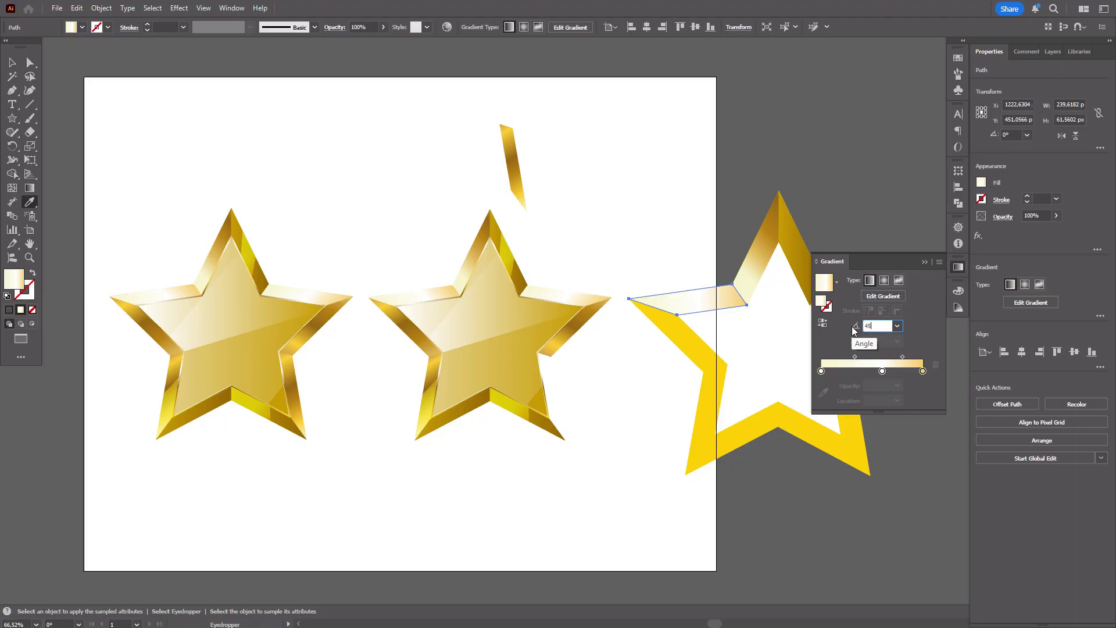
key("v")
left_click(835, 205)
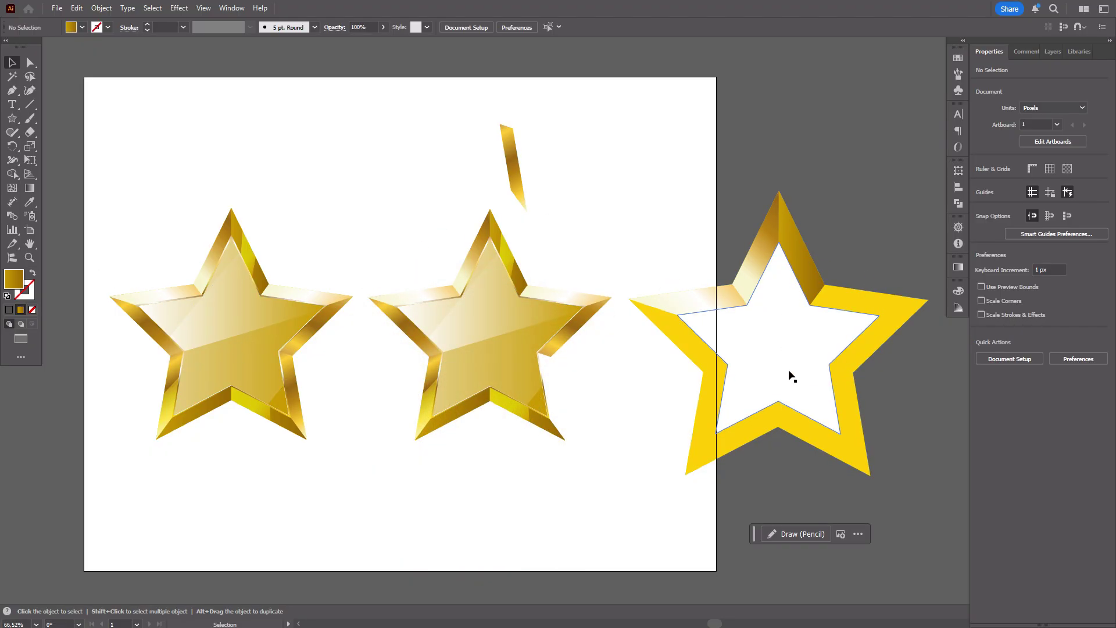
Step: Draw a tall rectangle over the right star's right arm
left_click(509, 259)
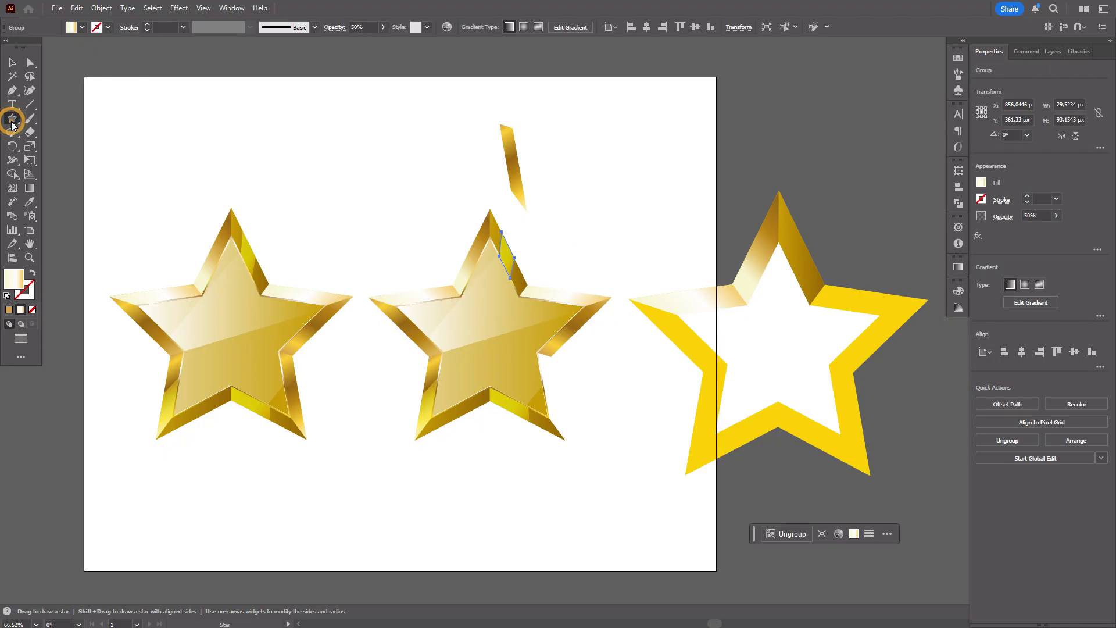
left_click_drag(11, 118, 64, 118)
left_click_drag(846, 204, 892, 334)
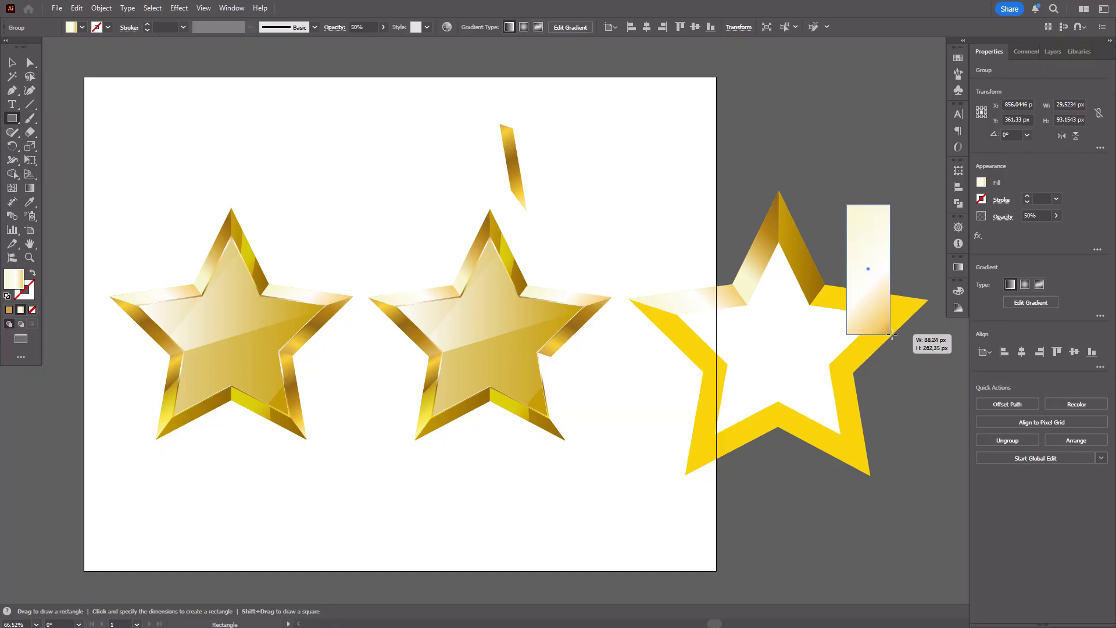
left_click(957, 267)
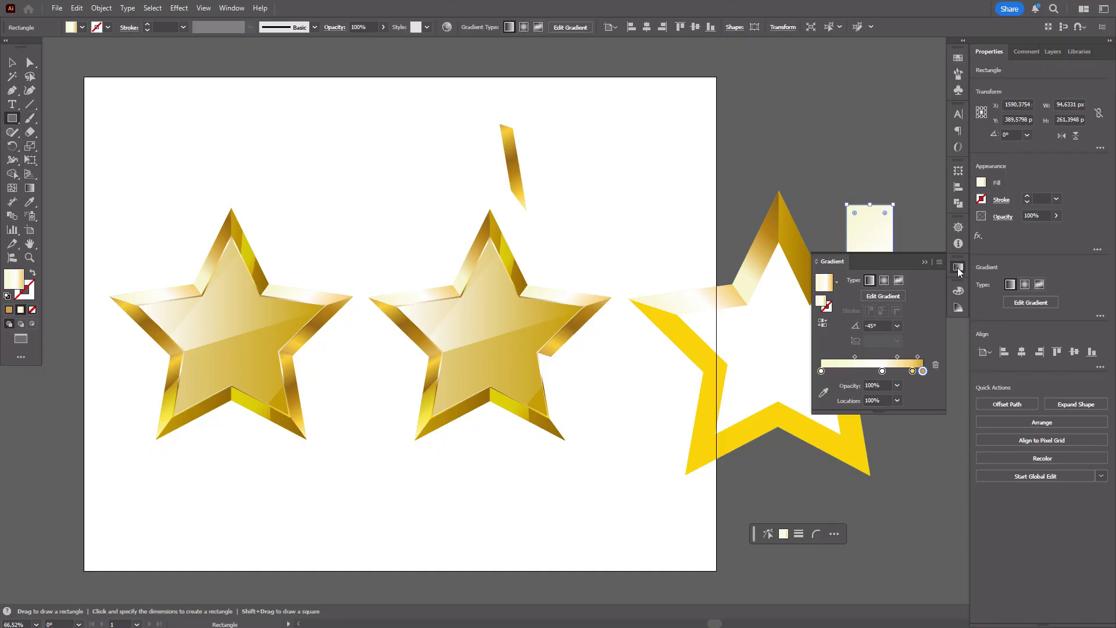
left_click(957, 269)
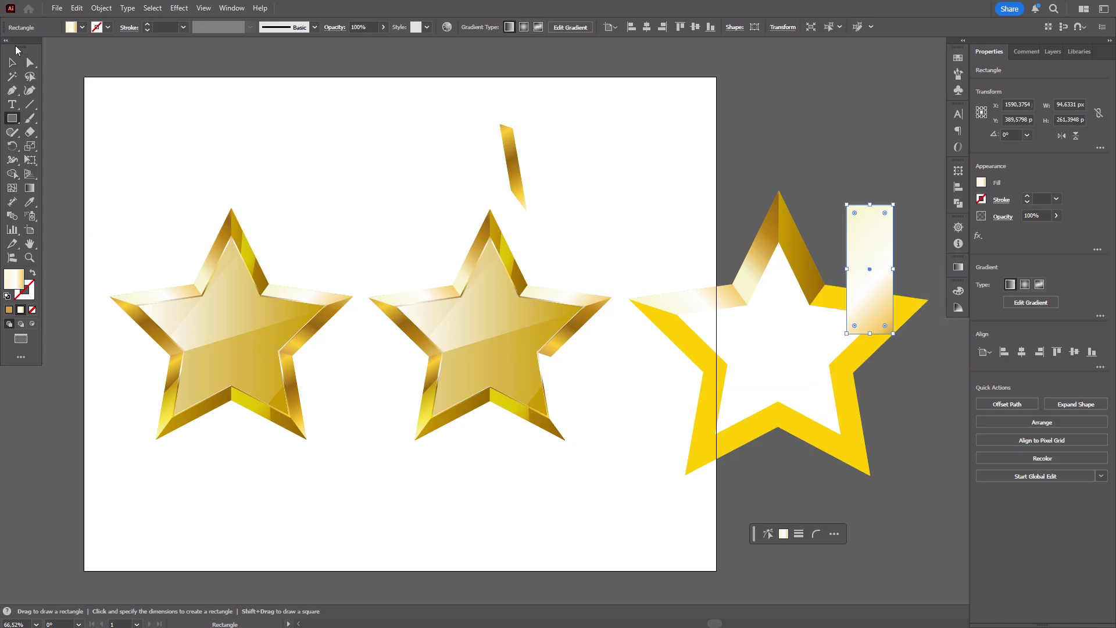
Step: Inspect the middle star highlight facet's transparency and opacity settings
left_click(30, 62)
left_click(508, 256)
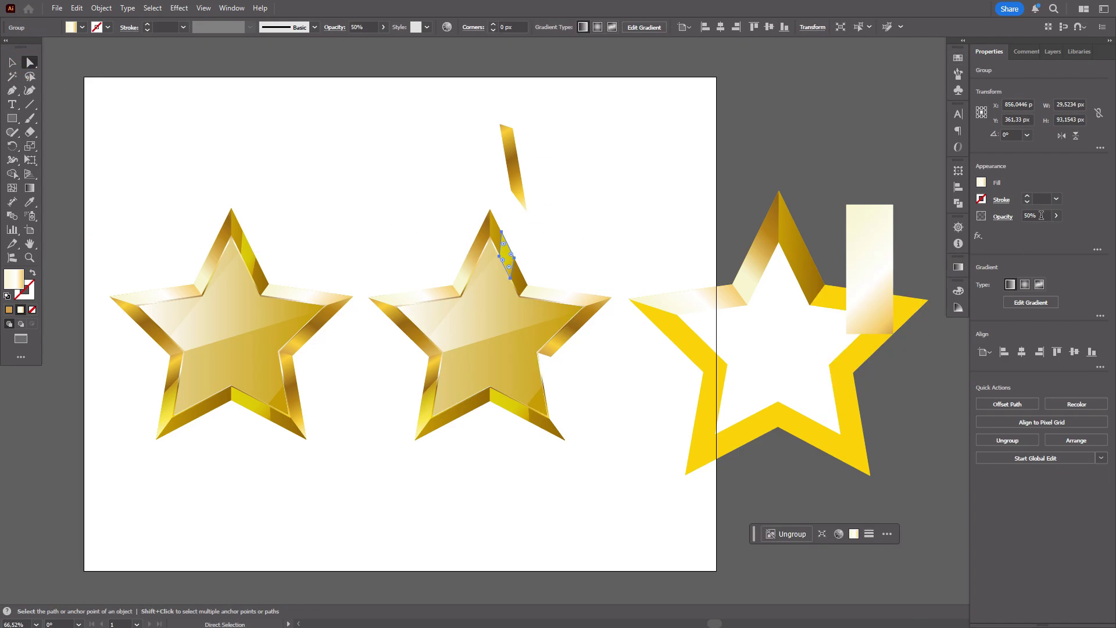
left_click(995, 219)
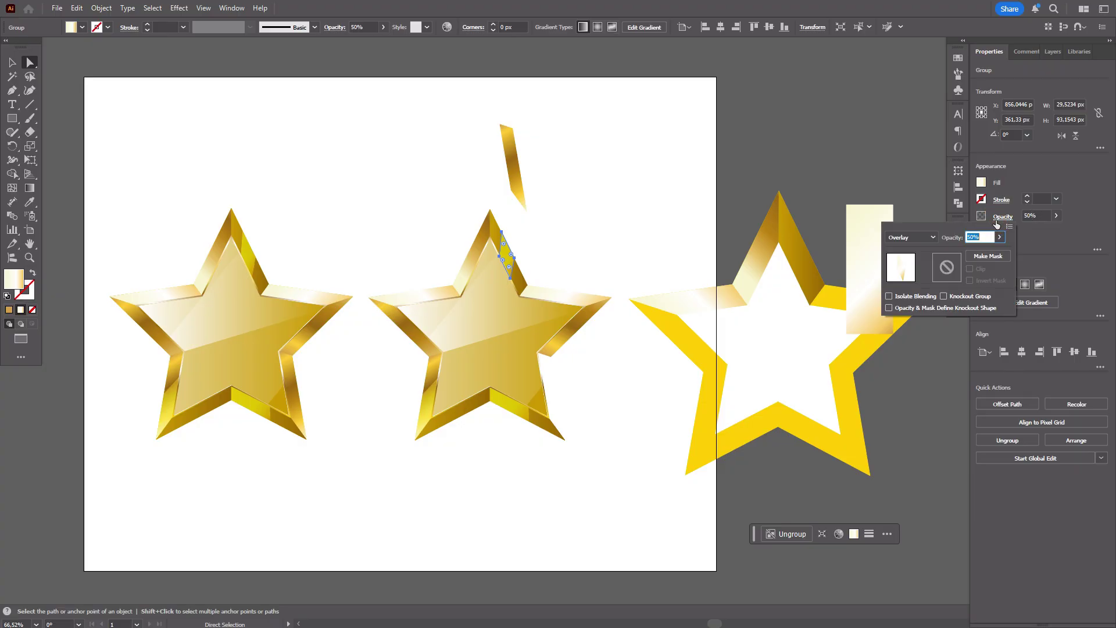
left_click(996, 224)
left_click(1029, 215)
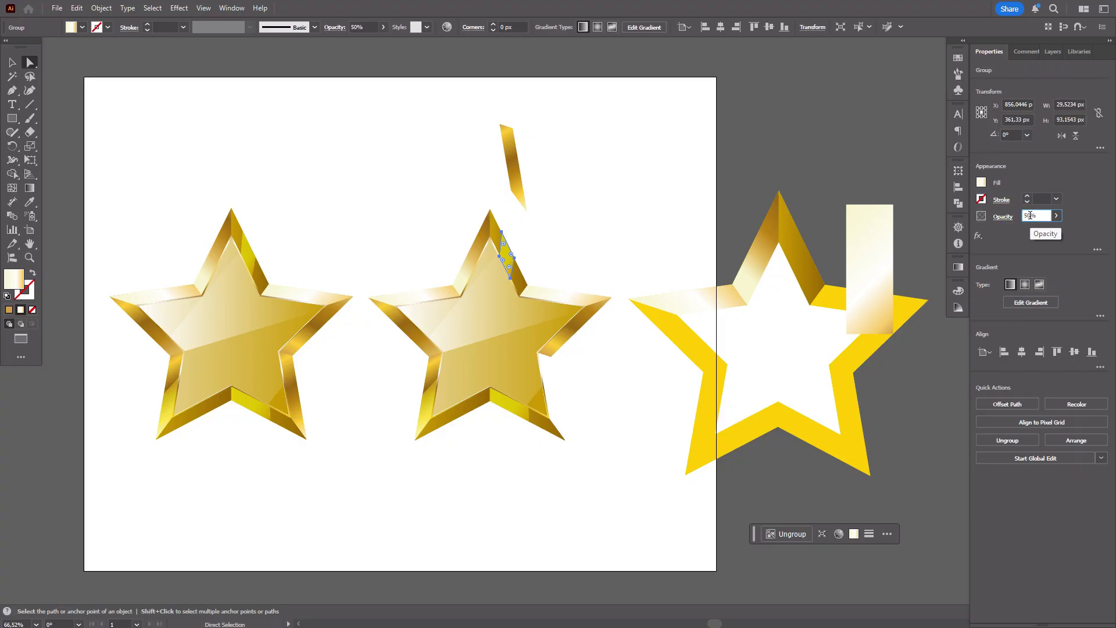
Step: Rotate, shrink and move the cream rectangle onto the third star's top facet, selecting that facet too
key("v")
left_click(871, 281)
mouse_move(902, 273)
left_mouse_down()
mouse_move(901, 287)
mouse_move(811, 250)
mouse_move(821, 245)
left_mouse_up()
left_click_drag(838, 191, 828, 216)
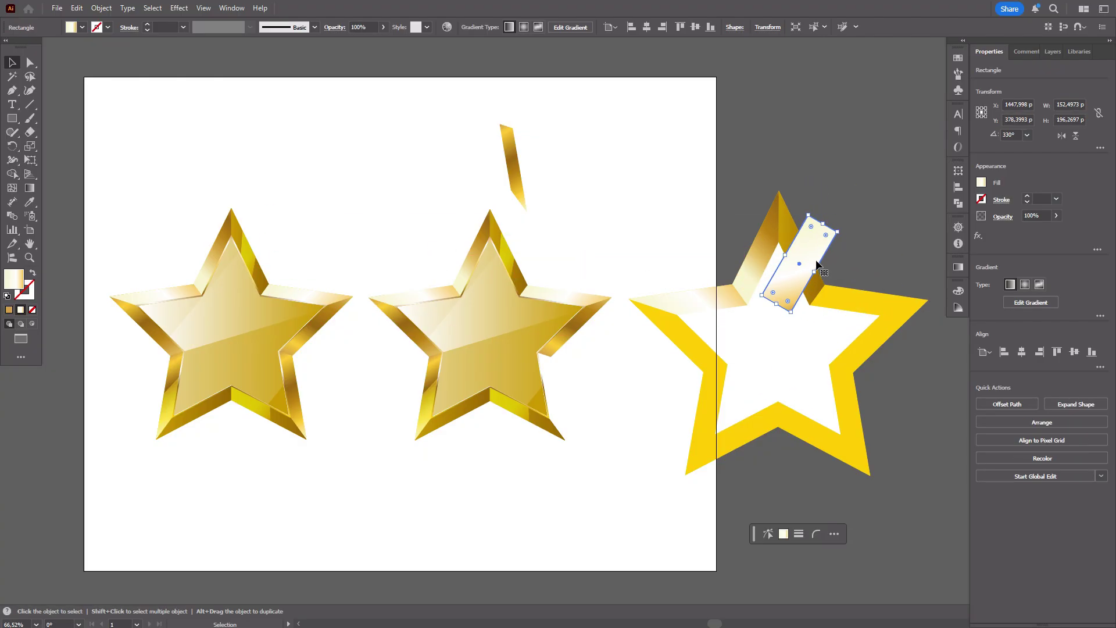
left_click_drag(828, 255, 819, 283)
left_click(818, 284, "shift")
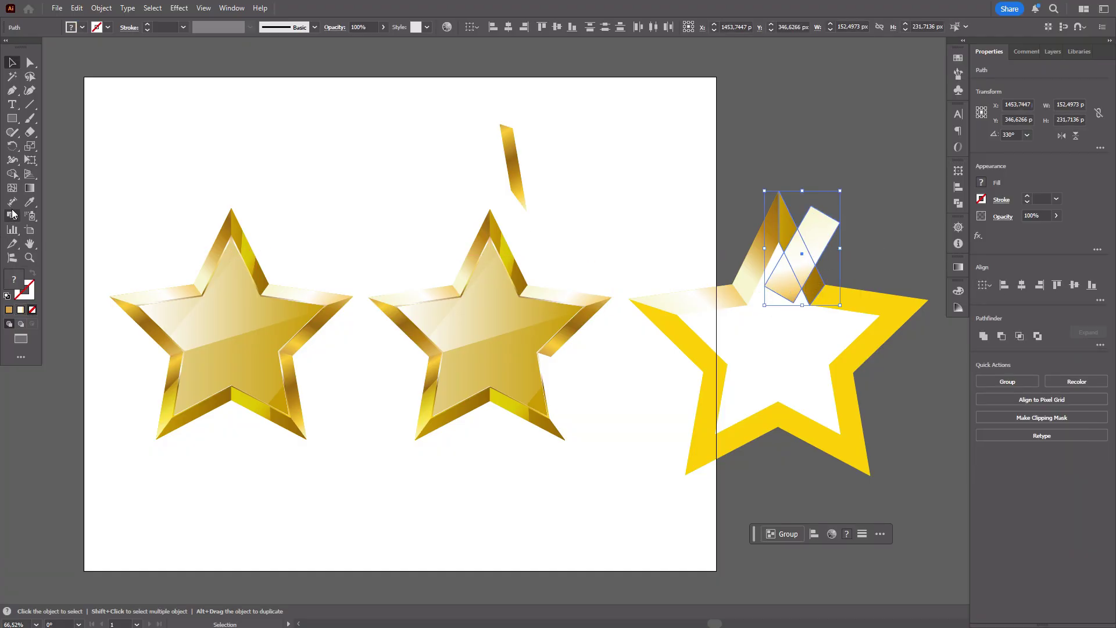
Step: Delete the two rectangle pieces outside the facet with Shape Builder
left_click(12, 174)
left_click(822, 229, "alt")
left_click(782, 279, "alt")
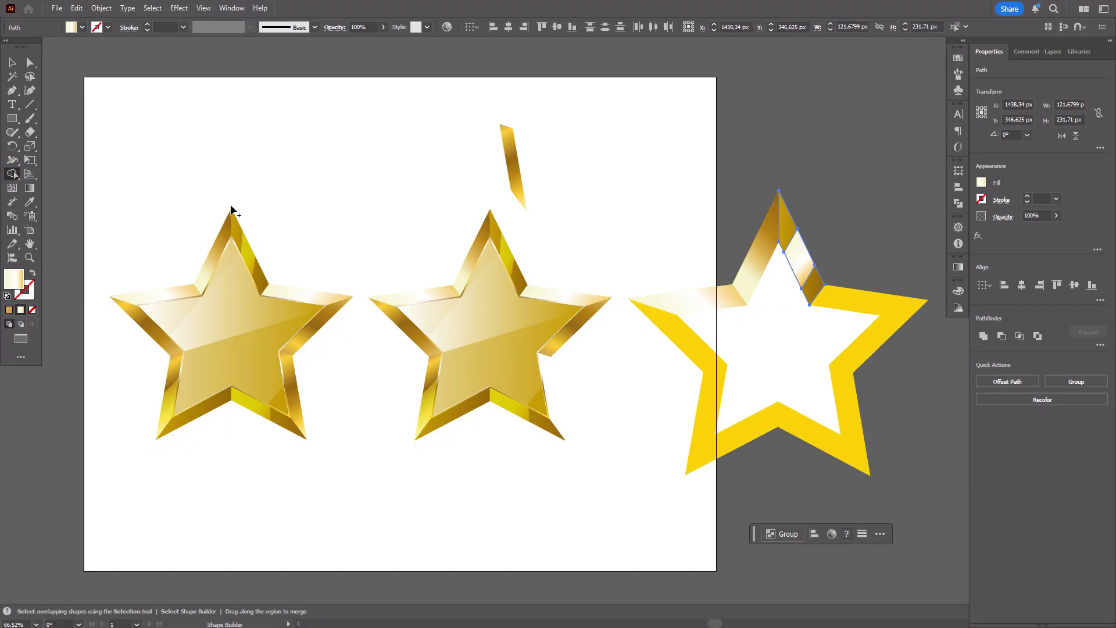
left_click(11, 62)
Step: Set the trimmed cream highlight to Overlay blend mode at 5% opacity
left_click(799, 256)
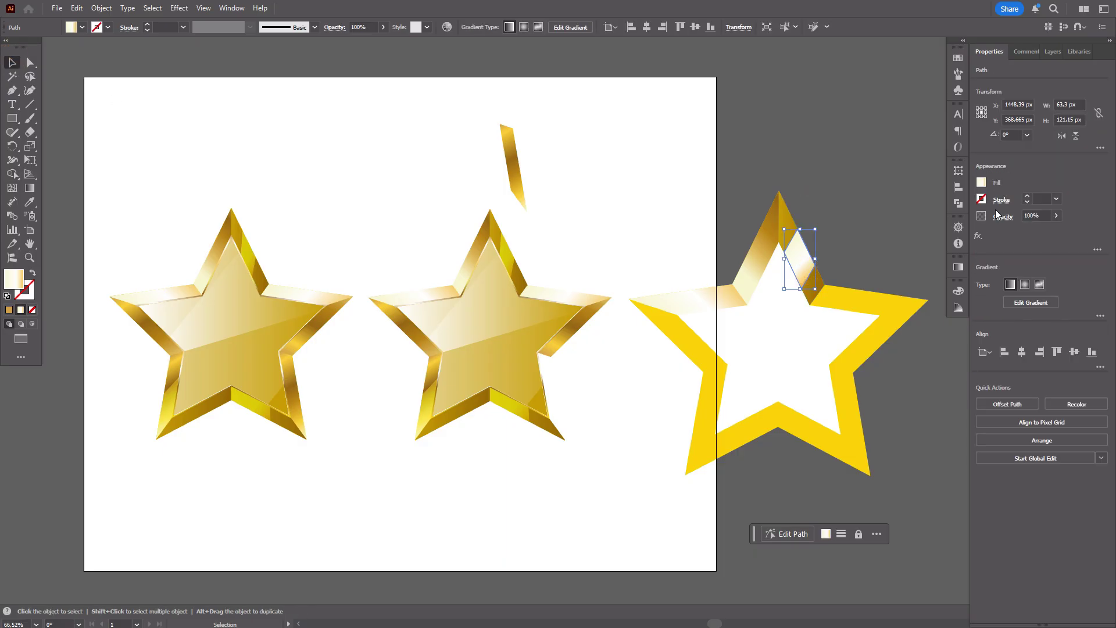
left_click(996, 215)
left_click(904, 239)
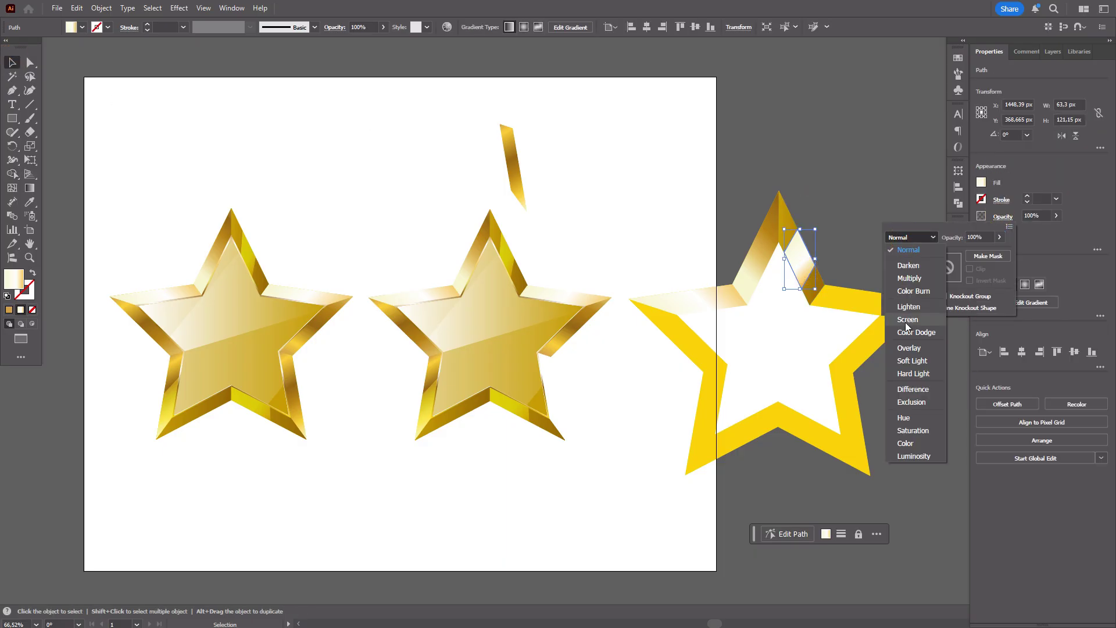
left_click(913, 351)
left_click(1030, 215)
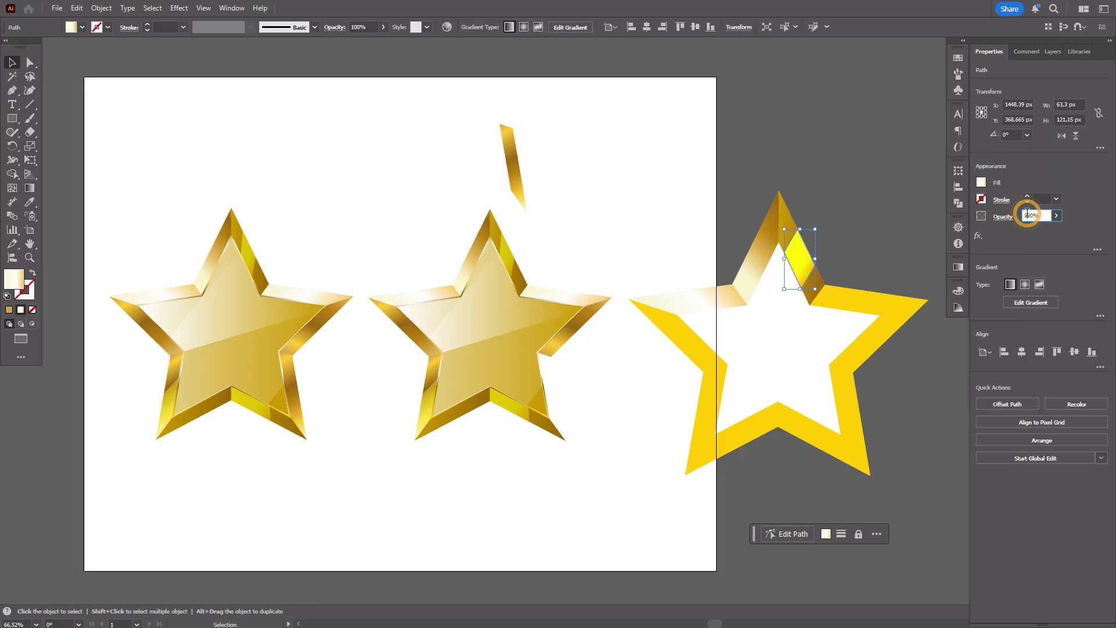
type("5")
key("Return")
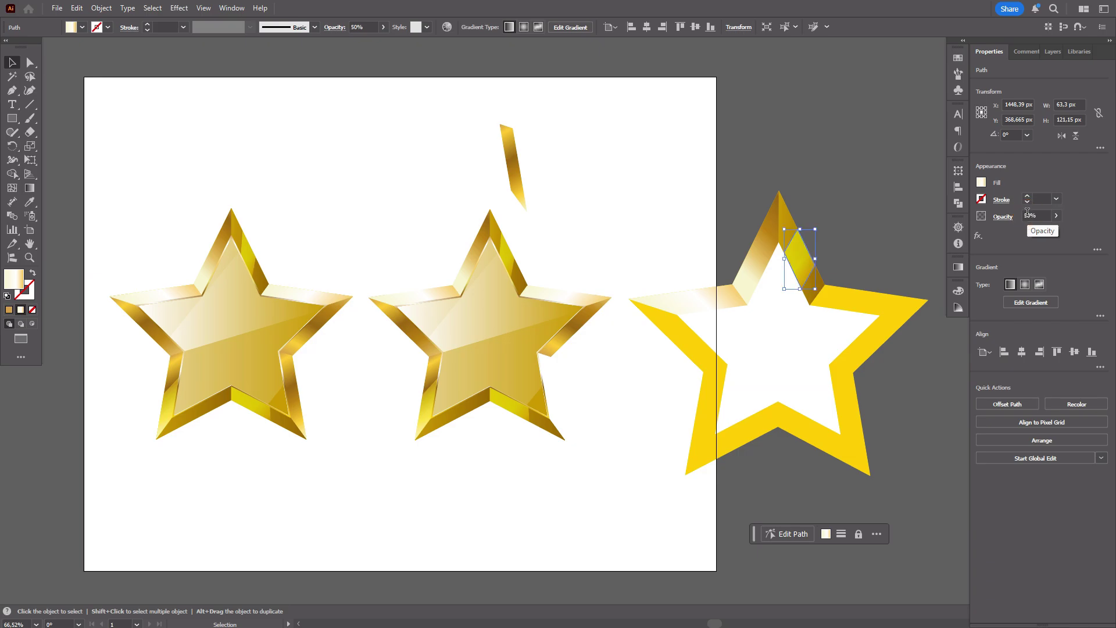
Step: Move the middle star's highlight and overlay pieces to the artboard top and its flat gold inner star down-left
key("ctrl+shift+a")
scroll(775, 301, "down", 1)
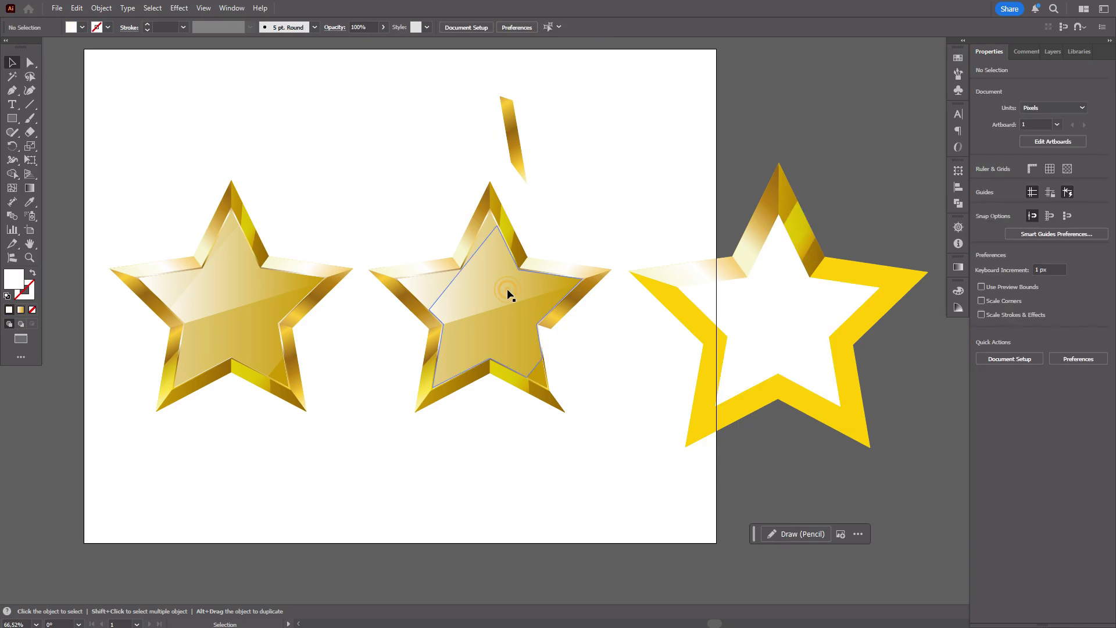
left_click_drag(507, 292, 414, 211)
mouse_move(469, 292)
left_mouse_down()
mouse_move(609, 208)
mouse_move(481, 256)
left_mouse_up()
left_click_drag(402, 234, 381, 171)
left_click_drag(462, 295, 601, 170)
left_click_drag(506, 301, 432, 426)
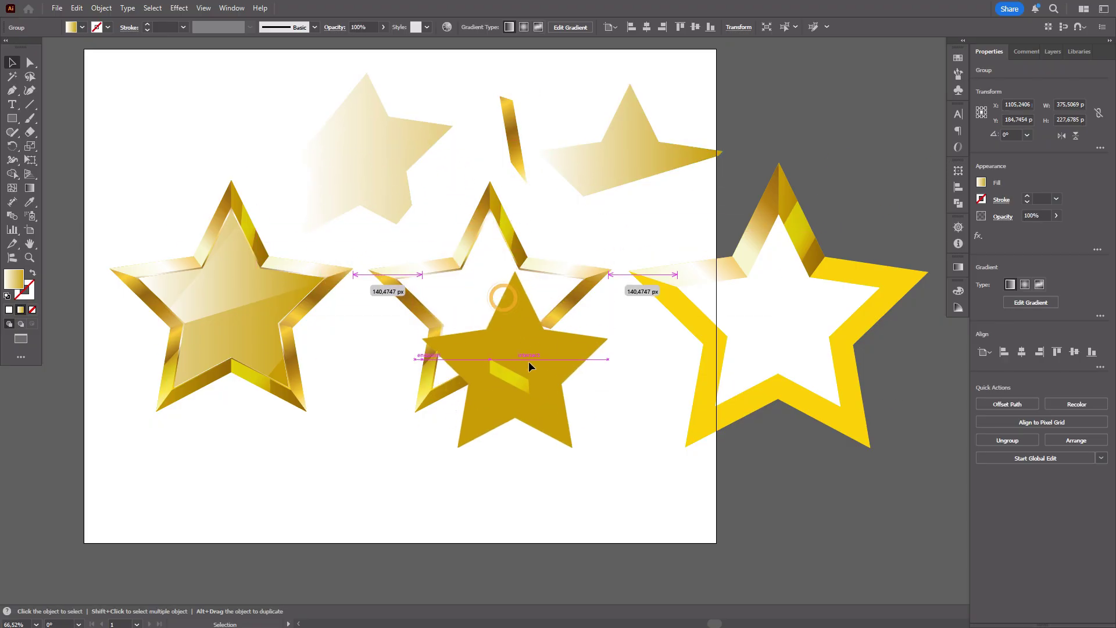
Step: Eyedropper the middle star's striped gradient onto the right star's inner star at a 90° angle
left_click_drag(592, 429, 592, 429)
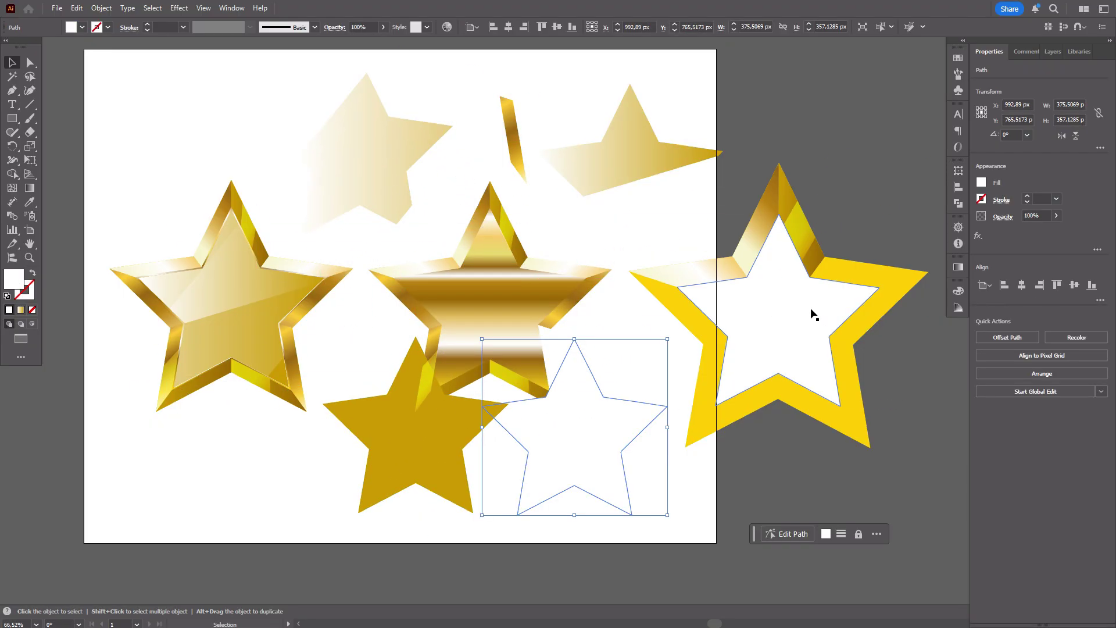
left_click(807, 321)
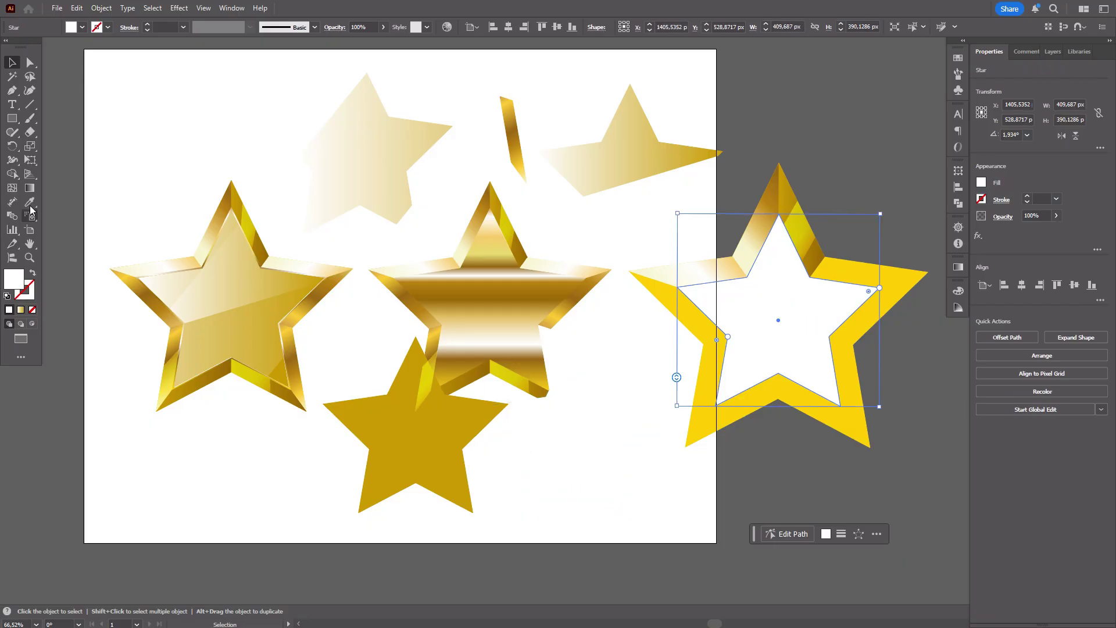
key("i")
left_click(486, 298)
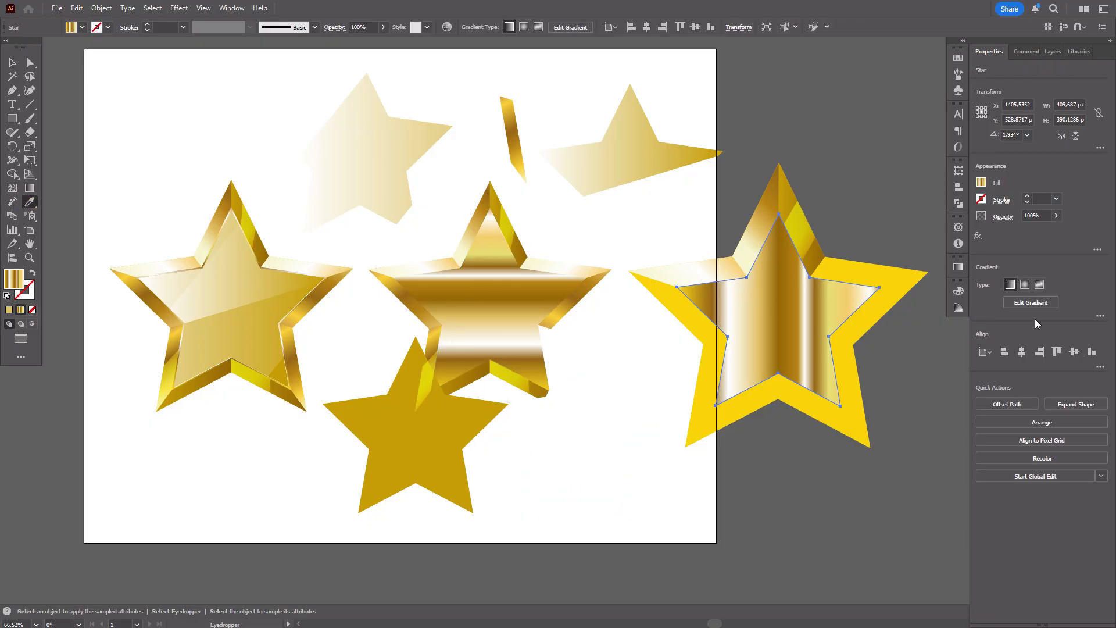
left_click(958, 267)
left_click(883, 326)
type("90")
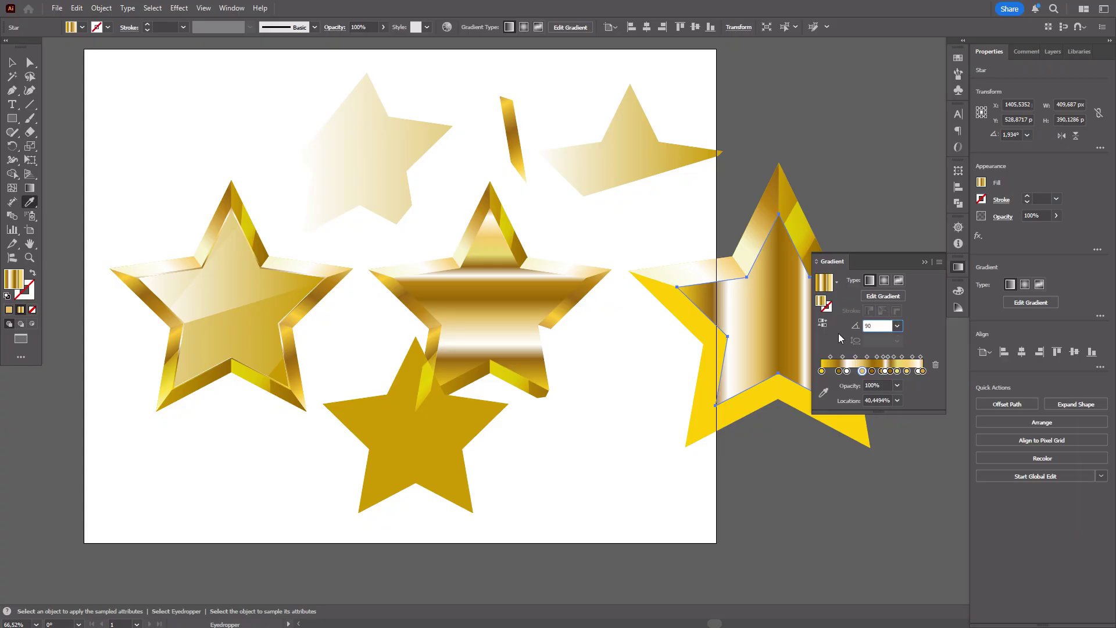
key("Return")
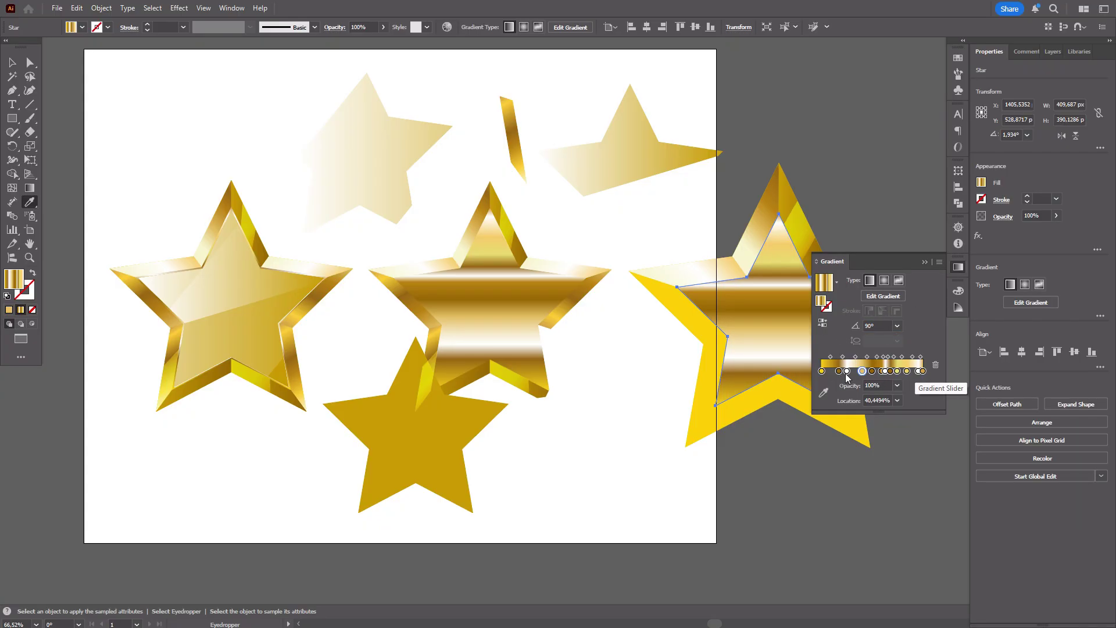
Step: Create an inward copy of the inner star with a negative Offset Path
key("v")
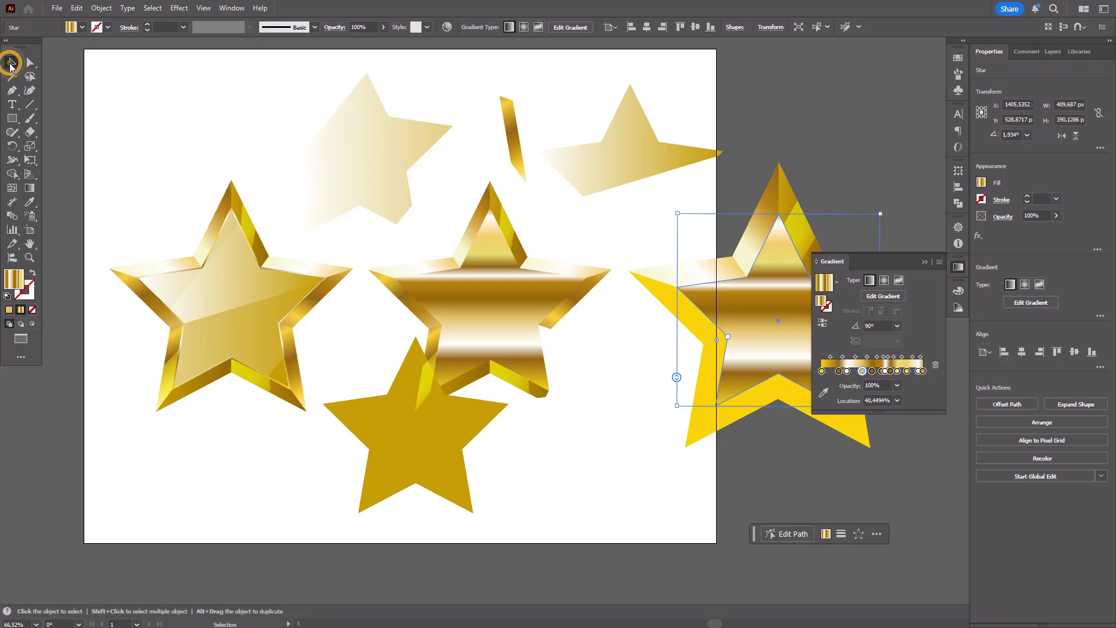
left_click(958, 266)
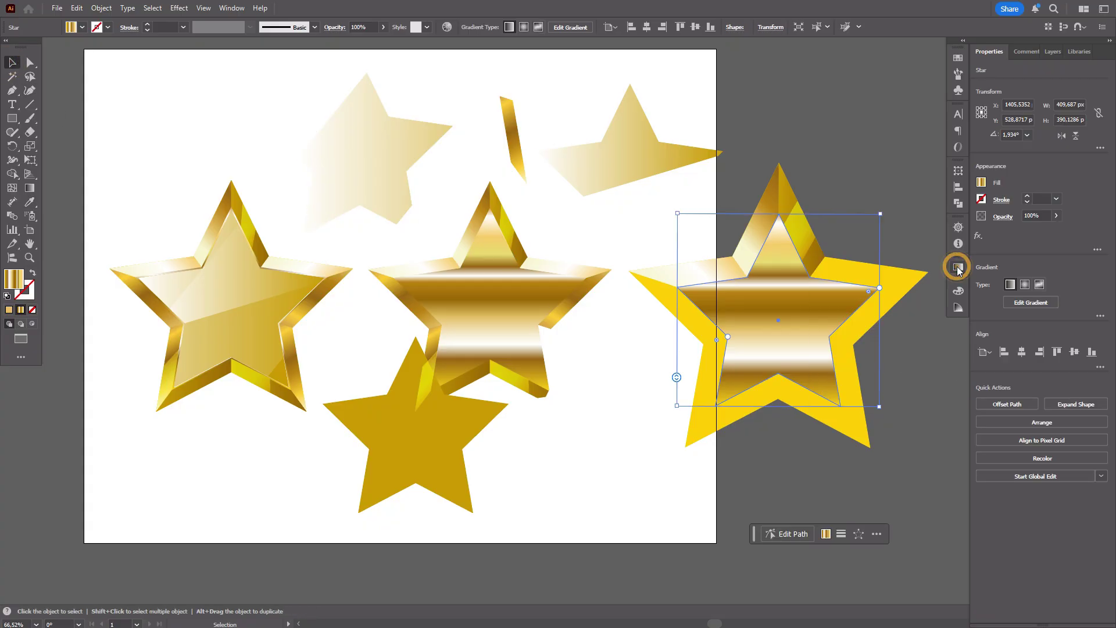
left_click(101, 9)
mouse_move(140, 316)
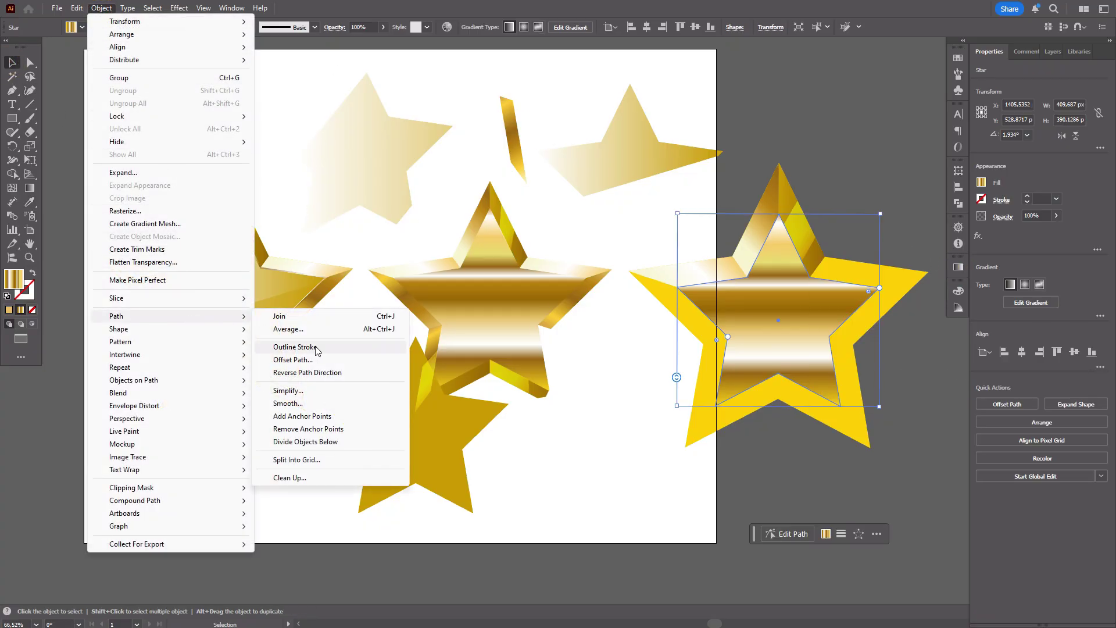
left_click(319, 359)
type("-3")
left_click(541, 333)
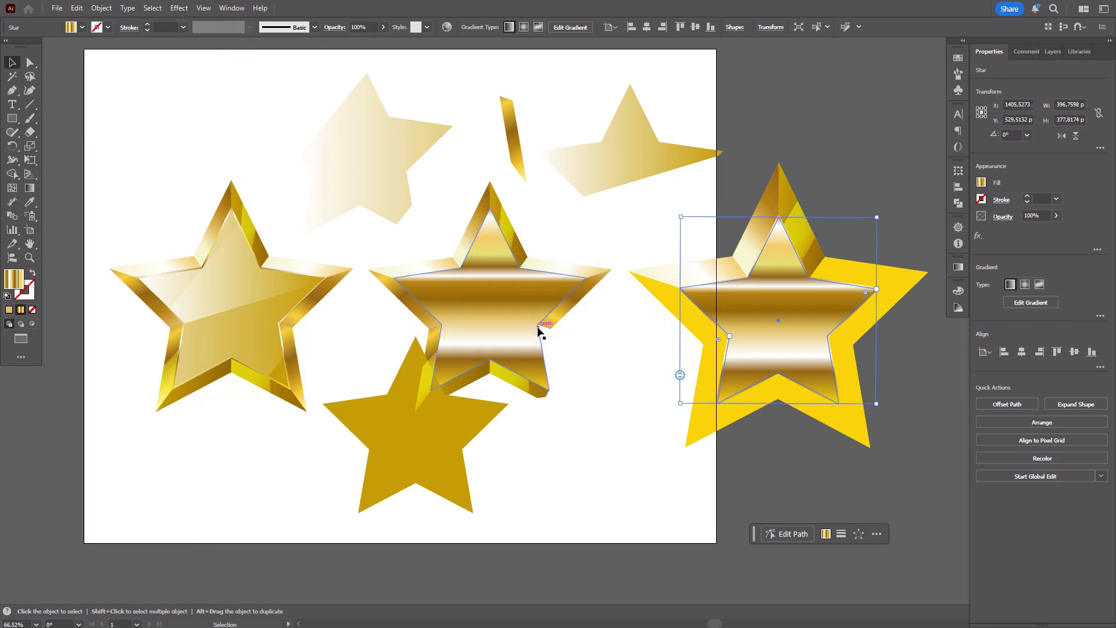
Step: Fill the inset star white and offset it inward by -1 px
left_click(29, 202)
left_click(110, 162)
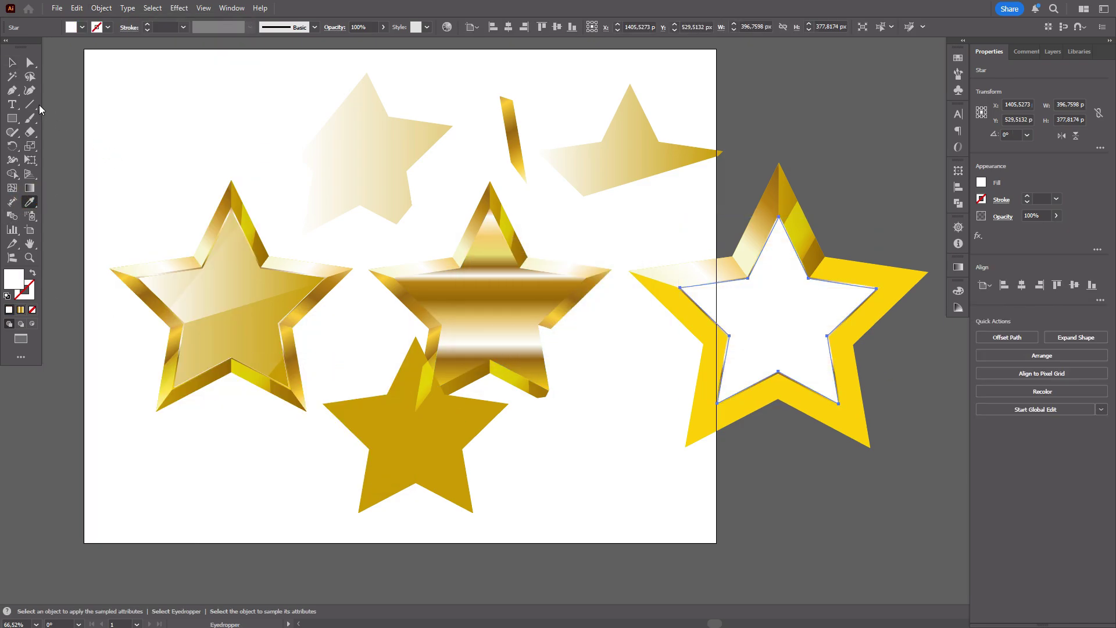
left_click(100, 8)
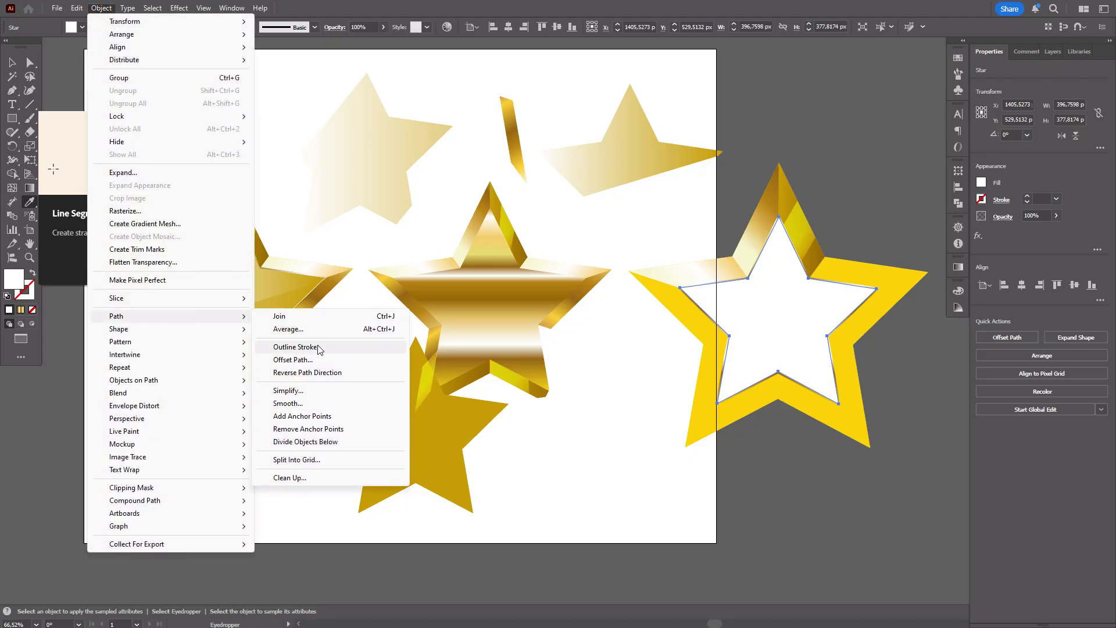
left_click(314, 360)
type("-1")
left_click(564, 334)
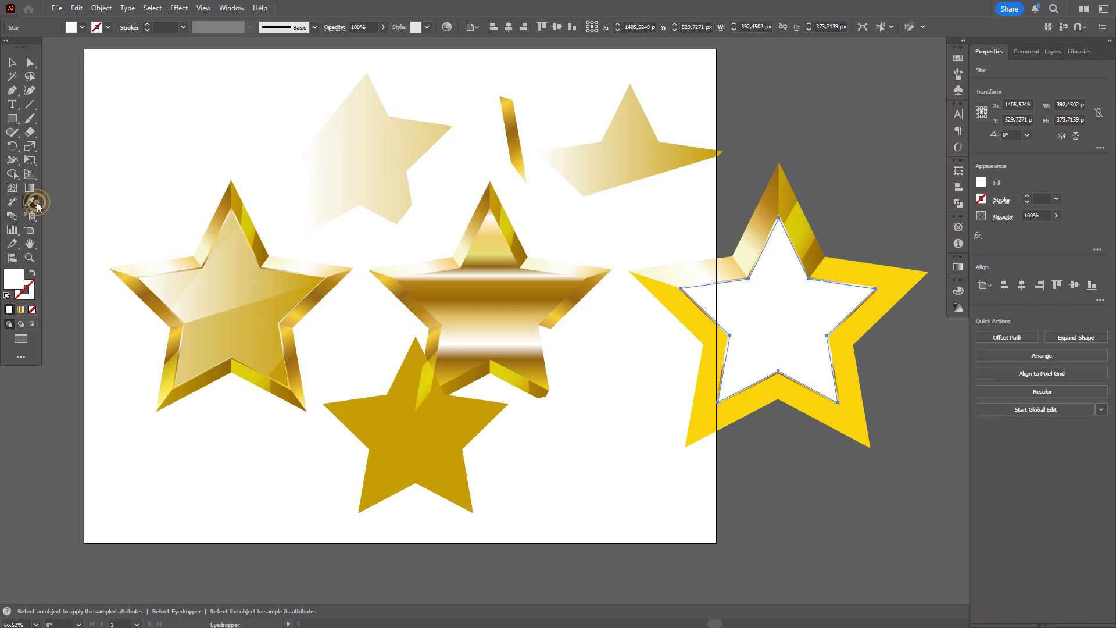
Step: Fill the new inset star with the bottom star's dark gold and deselect
left_click(393, 428)
left_click(12, 62)
left_click(835, 150)
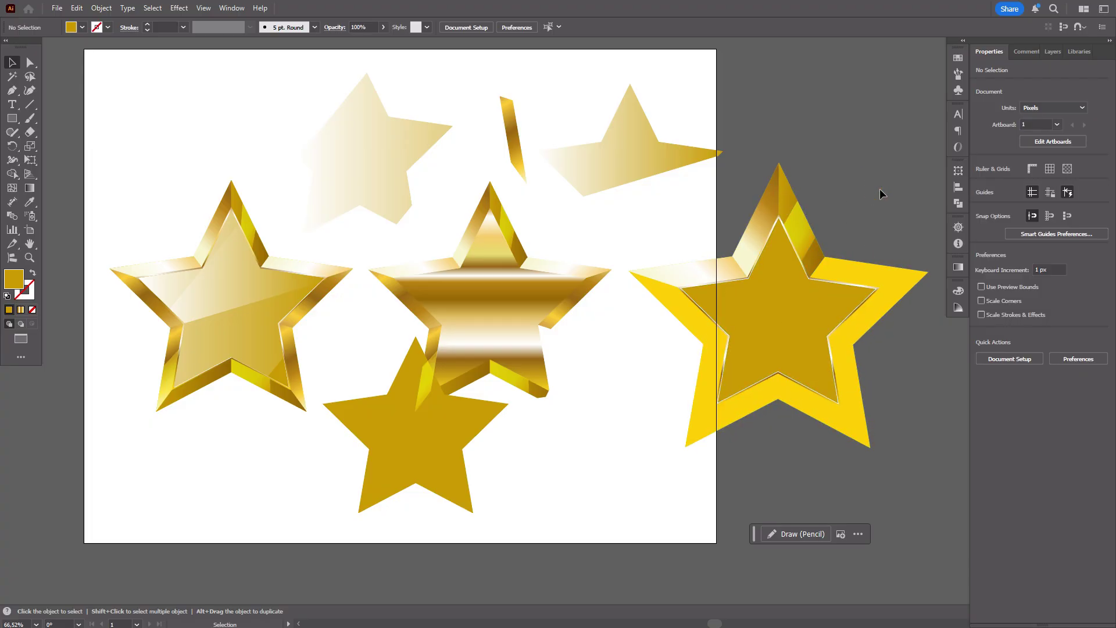
Step: Select the two faded stars at the top to inspect them, then deselect
left_click(575, 165)
left_click(343, 174)
left_click(757, 120)
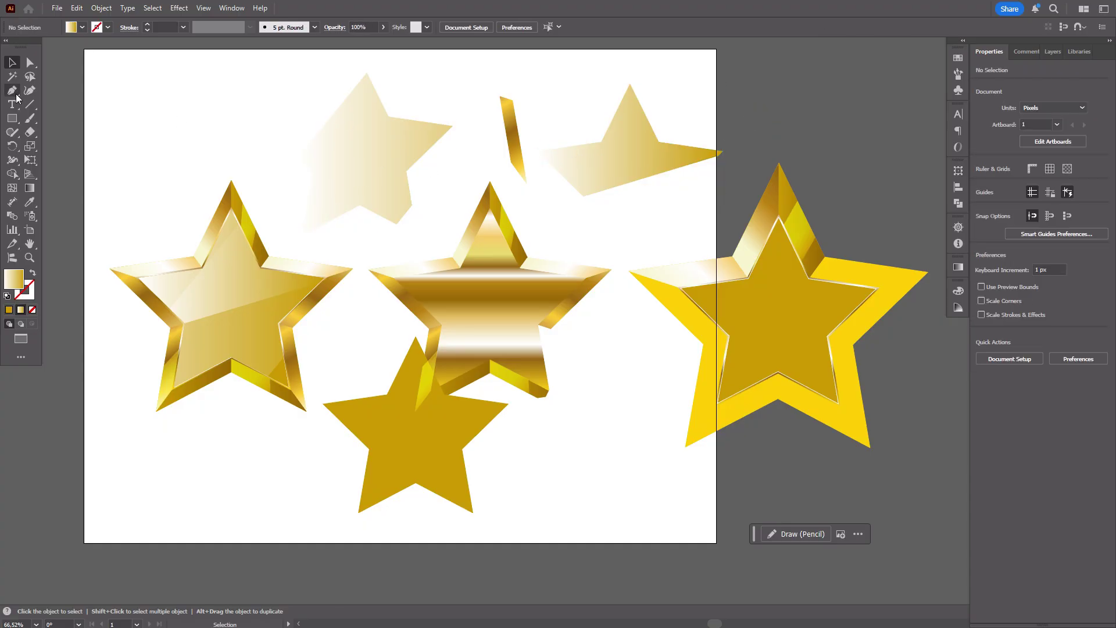
Step: Draw a six-corner Pen polygon covering the right star
left_click(12, 92)
left_click(687, 348)
left_click(898, 284)
left_click(911, 211)
left_click(741, 152)
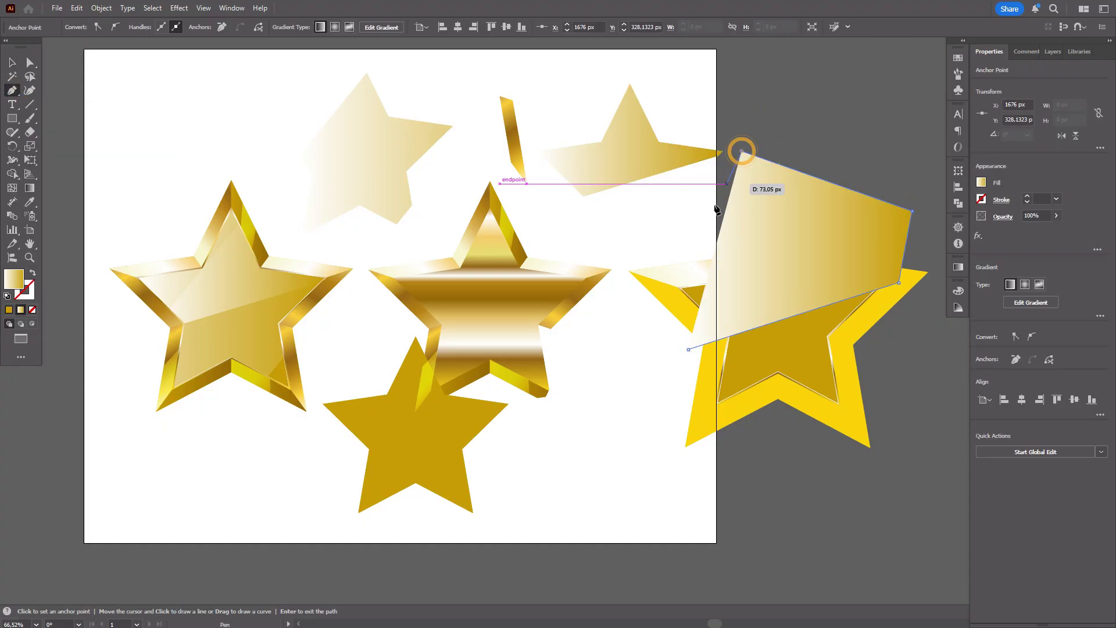
left_click(666, 223)
left_click(623, 290)
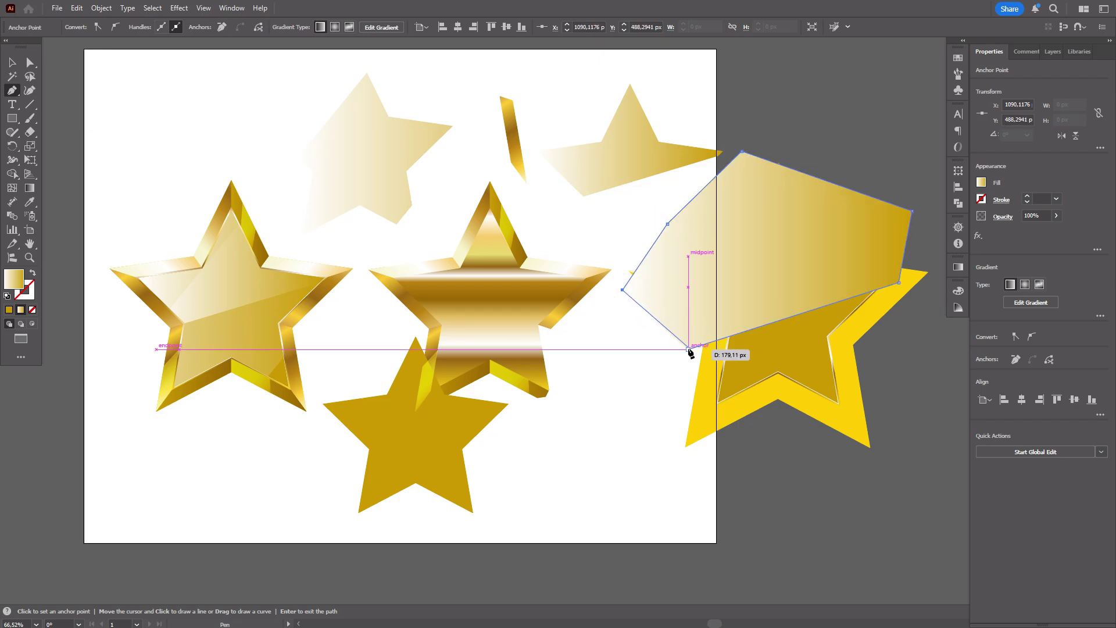
left_click(688, 349)
Step: Trim the polygon to the inner star with Shape Builder and check its opacity
left_click(12, 62)
left_click(811, 342, "shift")
left_click(9, 174)
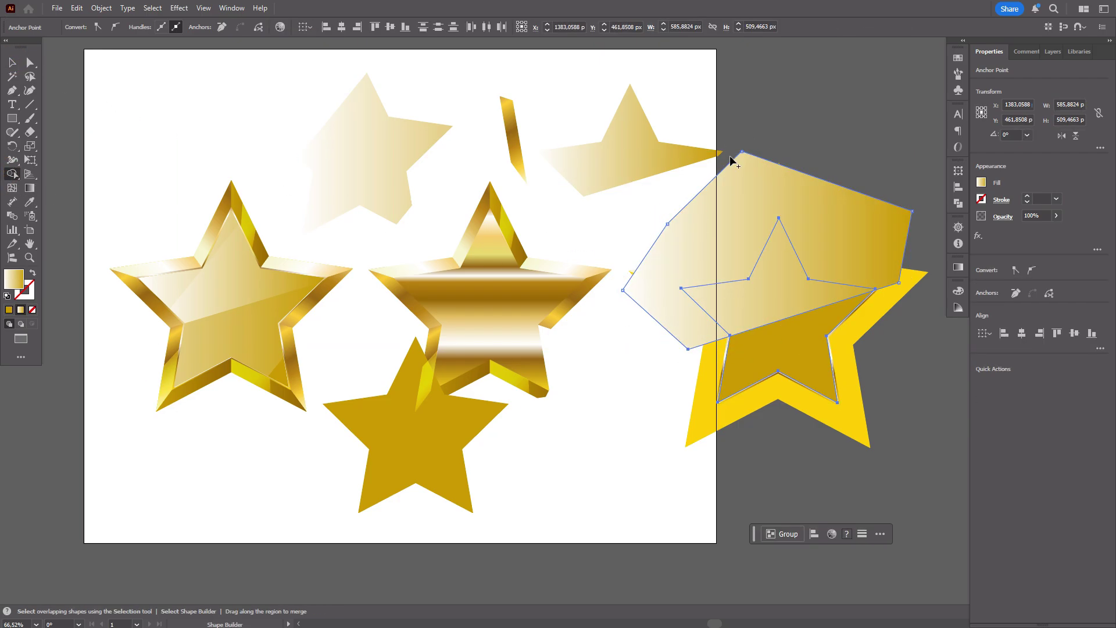
left_click(819, 218, "alt")
left_click(14, 66)
left_click(1029, 215)
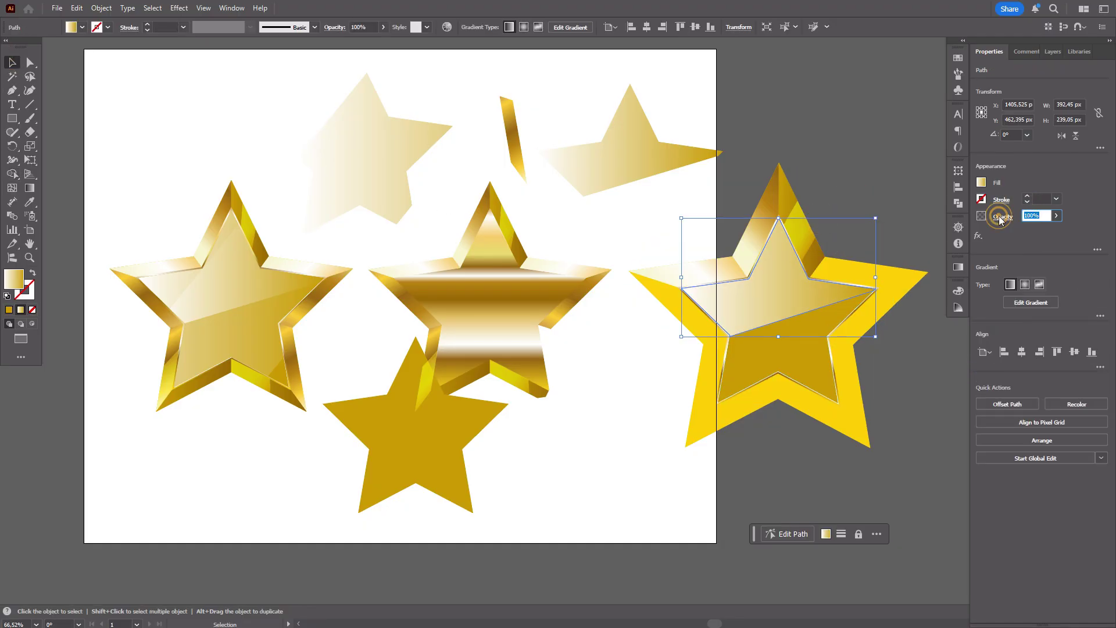
left_click(1001, 216)
left_click(845, 190)
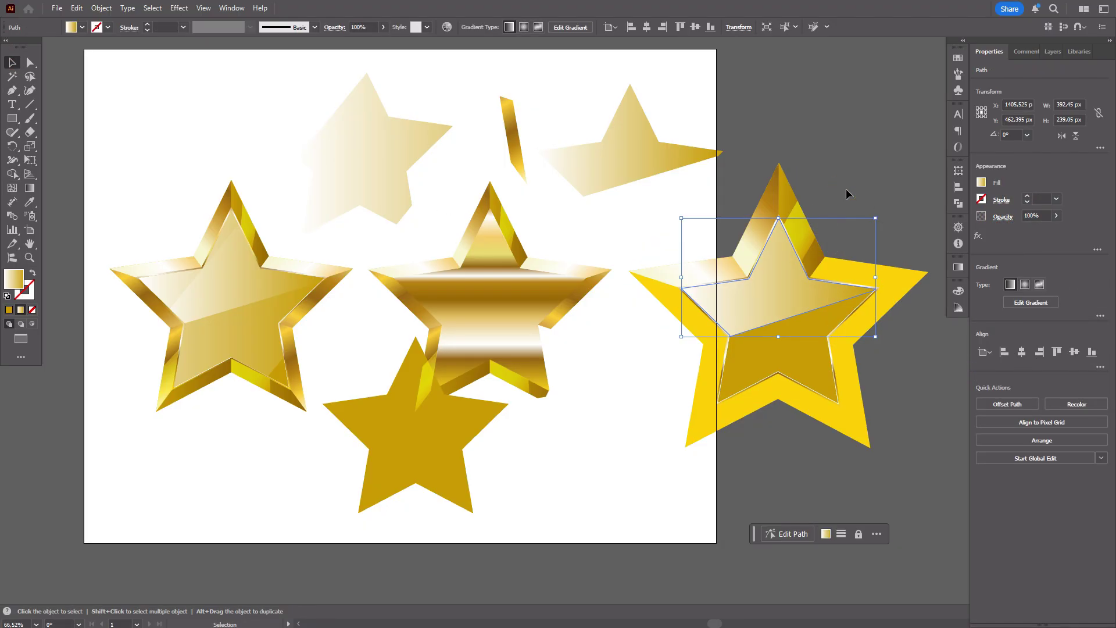
Step: Draw a new five-corner Pen shape over the right star
left_click(368, 131)
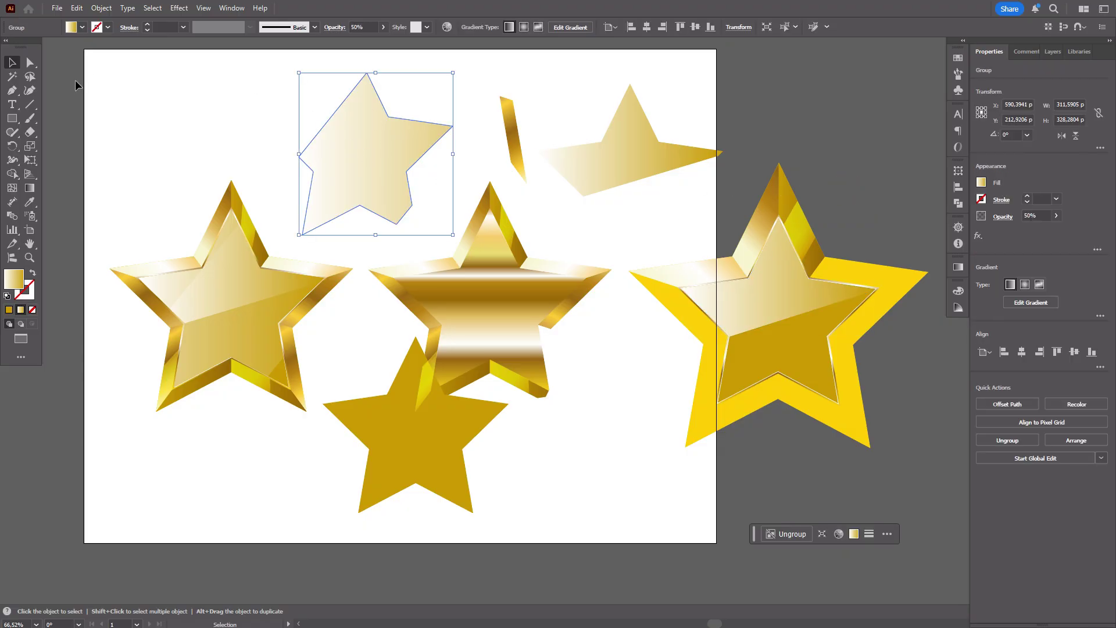
left_click(12, 90)
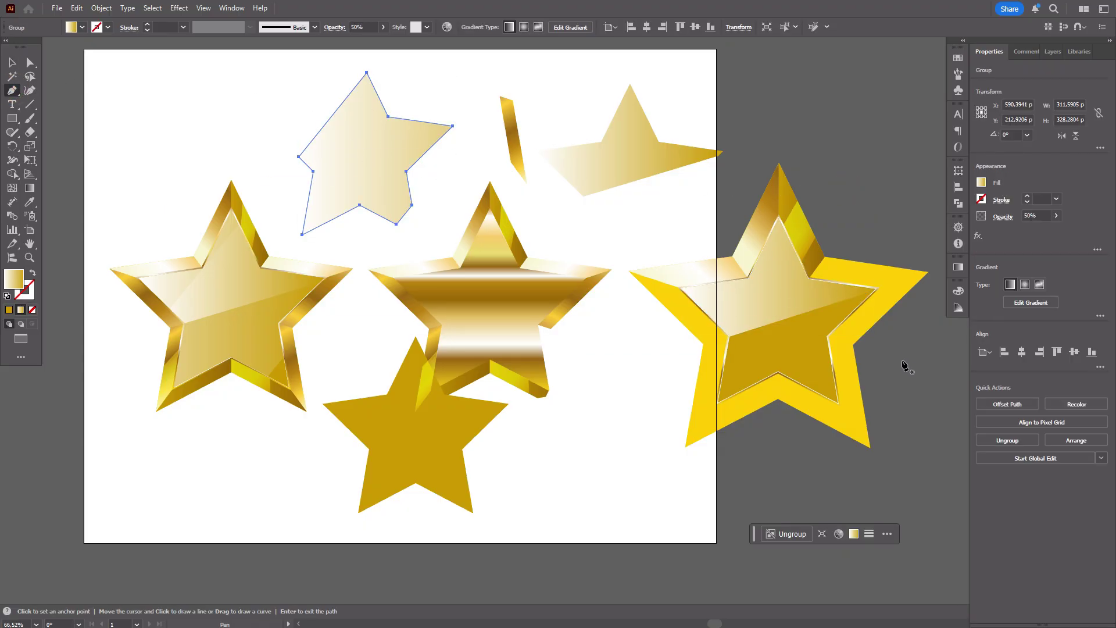
left_click(681, 359)
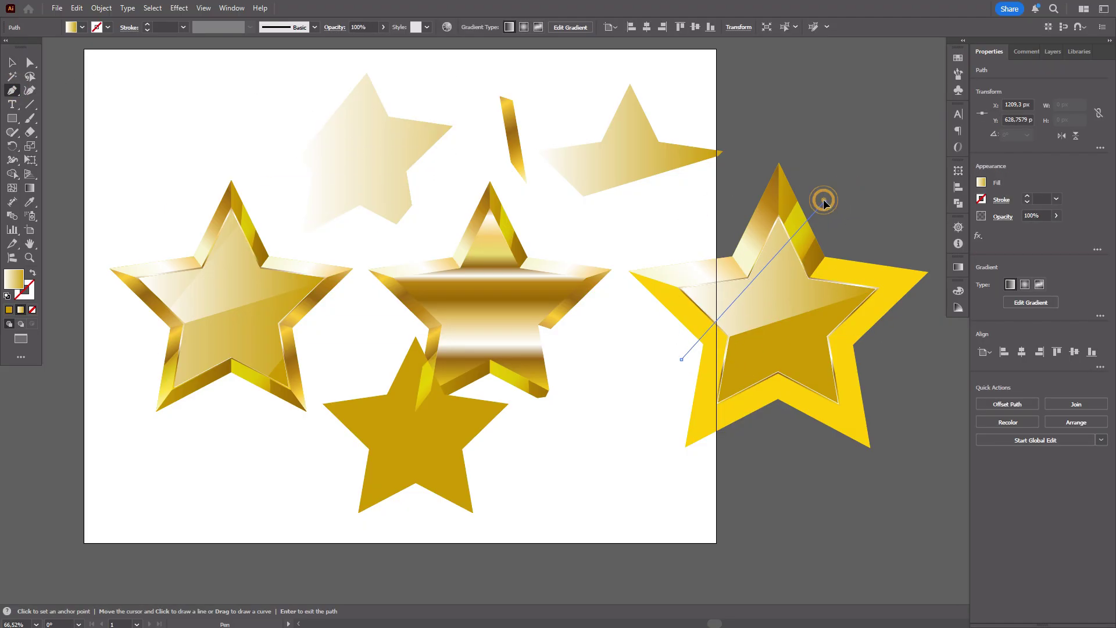
left_click(824, 201)
left_click(905, 251)
left_click(784, 421)
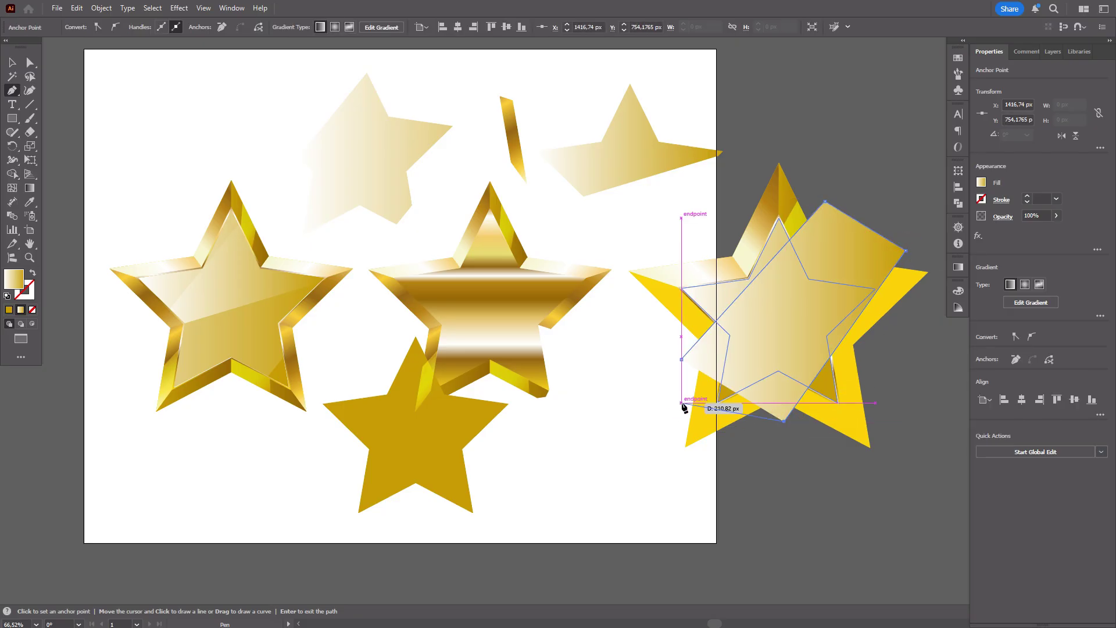
left_click(681, 402)
left_click(681, 359)
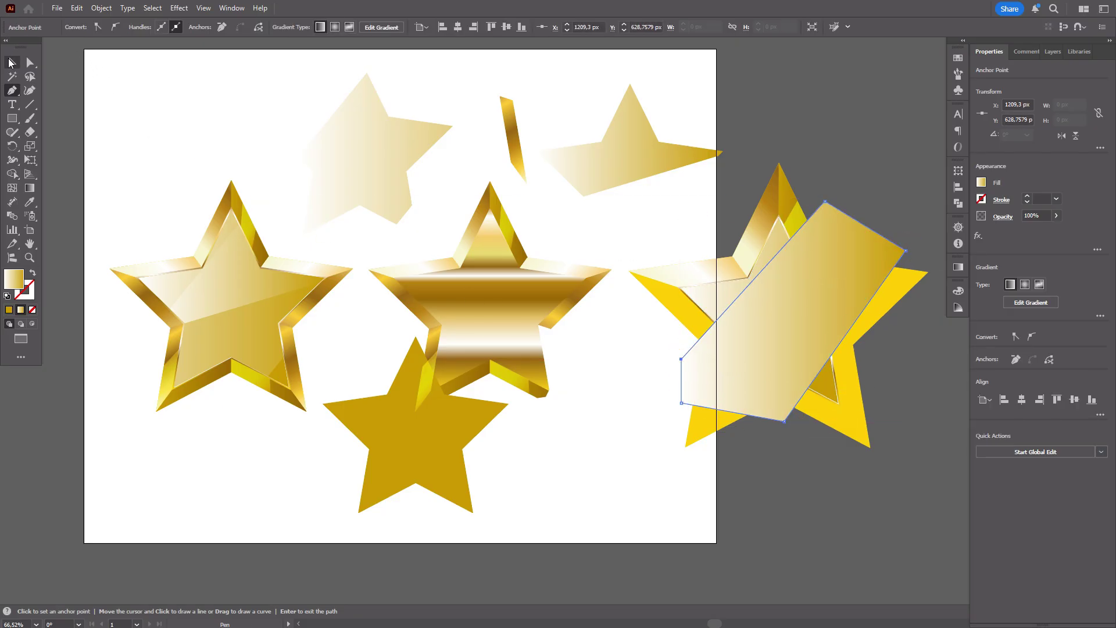
Step: Trim the new shape to the inner star outline with Shape Builder
left_click(10, 63)
left_click(821, 378, "shift")
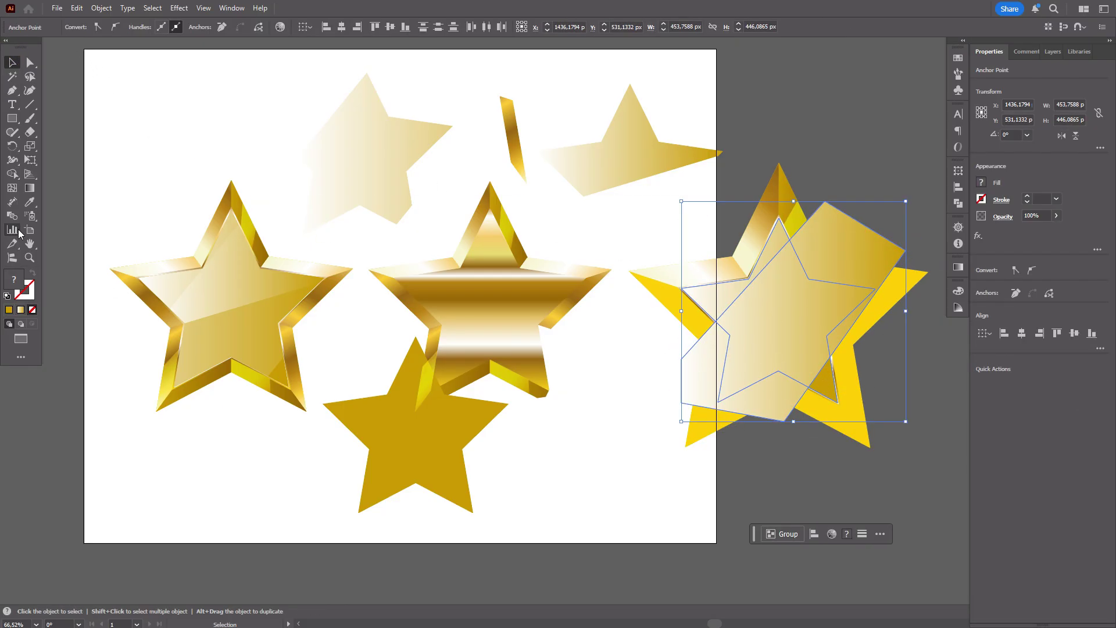
left_click(11, 174)
left_click(846, 237, "alt")
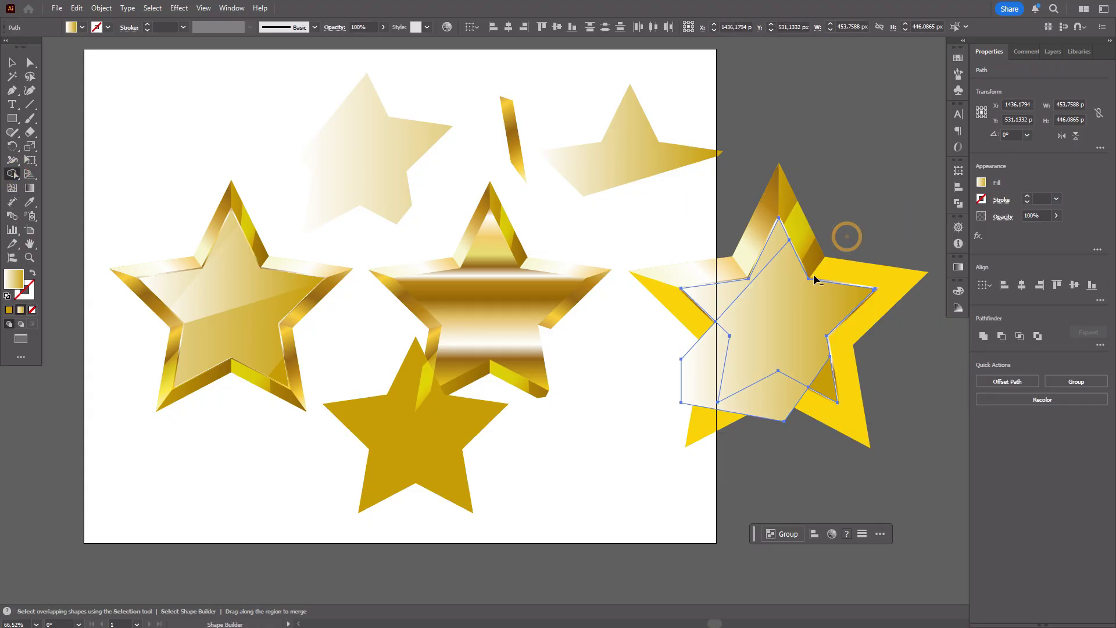
left_click_drag(758, 401, 706, 372)
Step: Set the trimmed highlight star to 50% opacity and deselect it
left_click(12, 61)
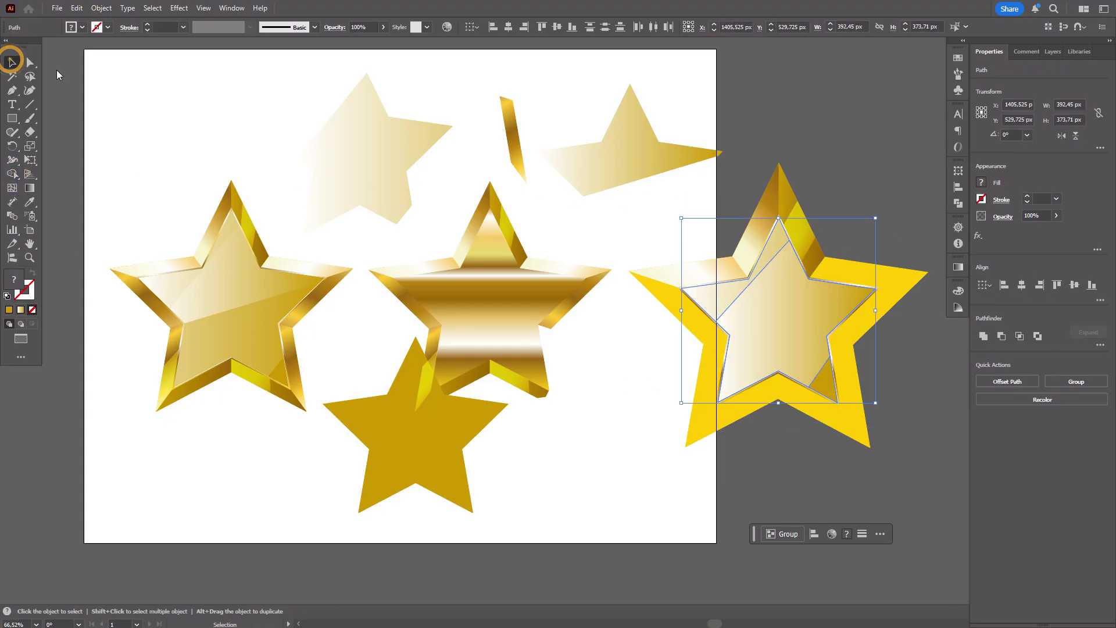
left_click(813, 141)
left_click(799, 326)
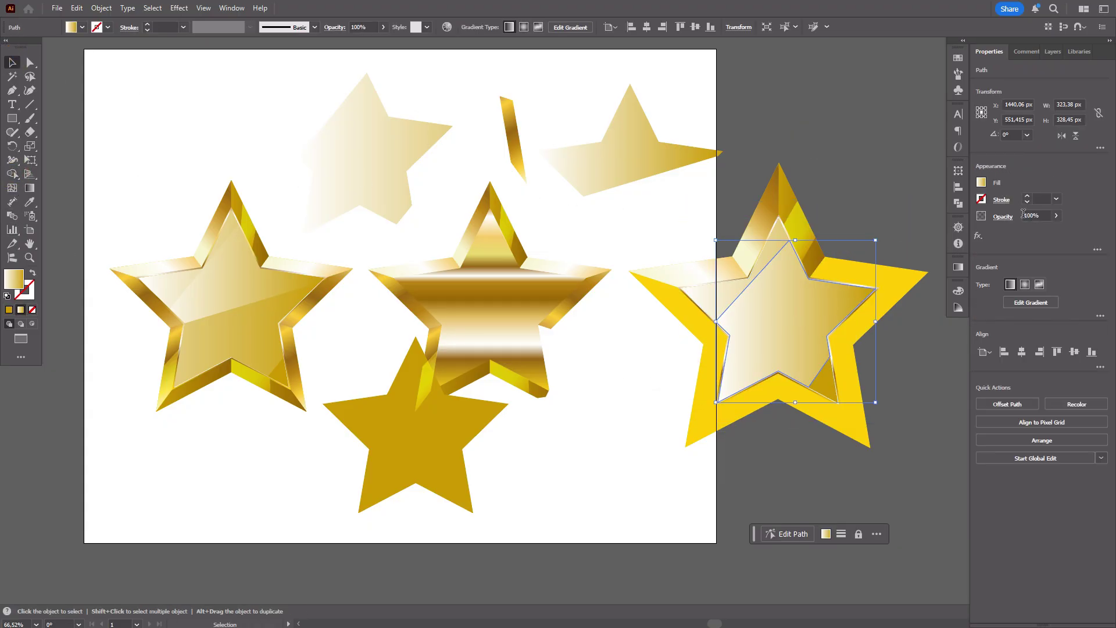
left_click(1023, 214)
type("50")
key("Return")
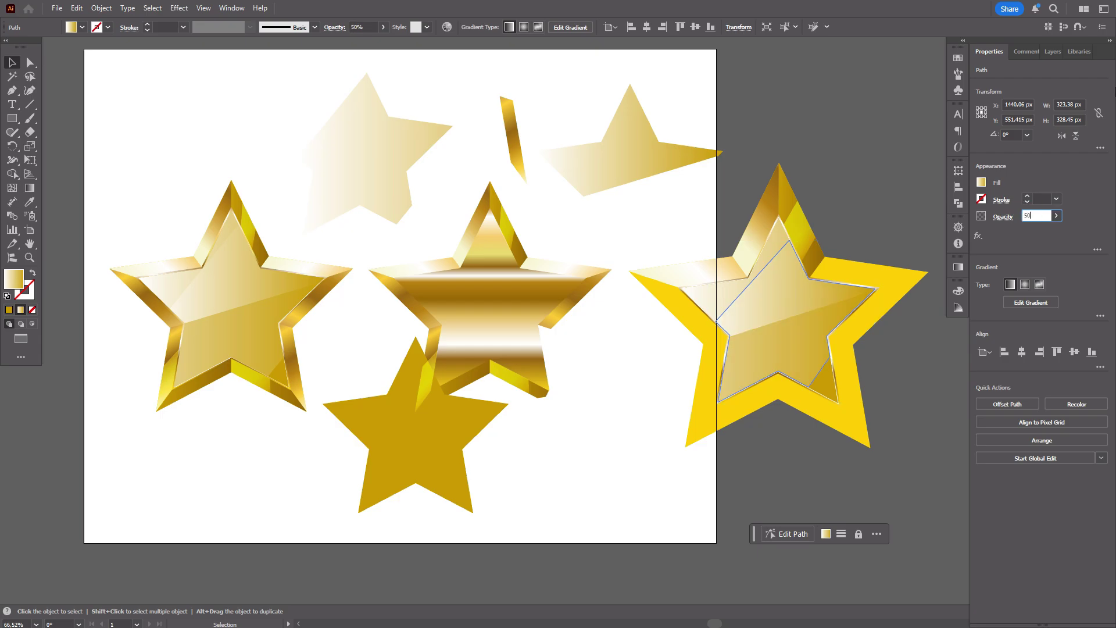
left_click(852, 172)
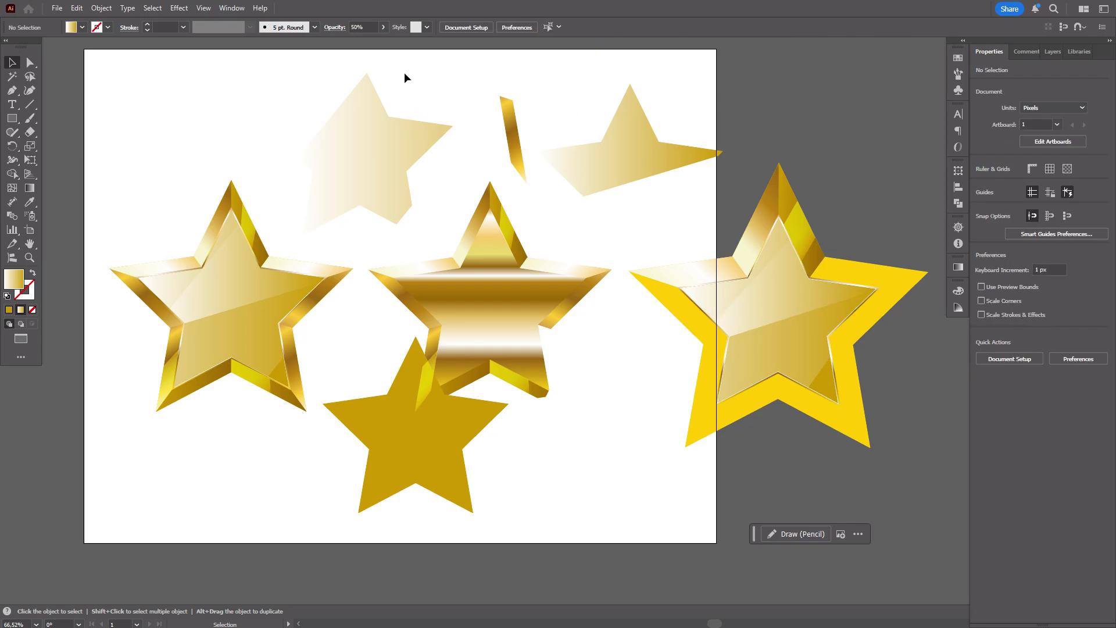
Step: Delete the leftover practice stars, then shrink and move the right star beside the left one
left_click_drag(405, 77, 571, 478)
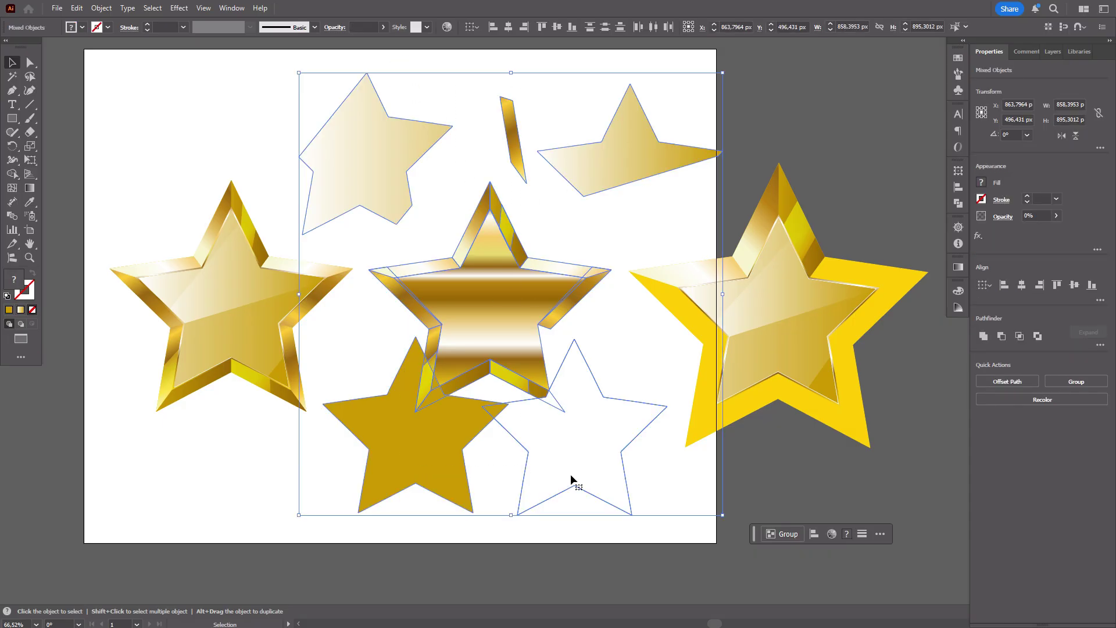
key("Delete")
mouse_move(835, 372)
left_mouse_down()
mouse_move(716, 320)
mouse_move(613, 319)
left_mouse_up()
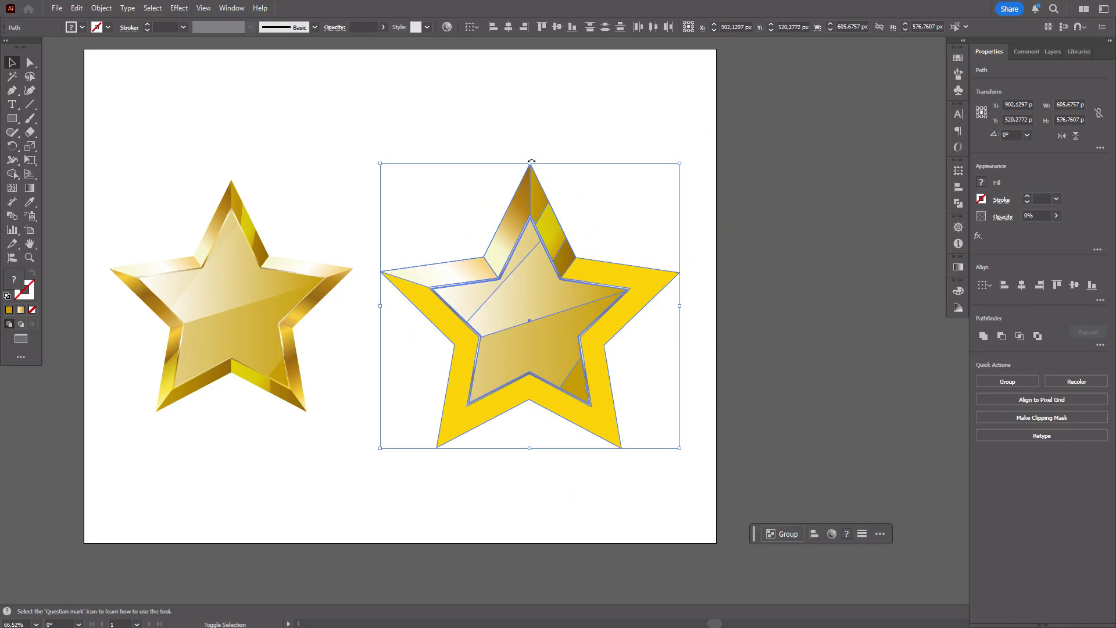
left_click_drag(529, 163, 529, 184)
left_click_drag(561, 376, 528, 337)
left_click(830, 343)
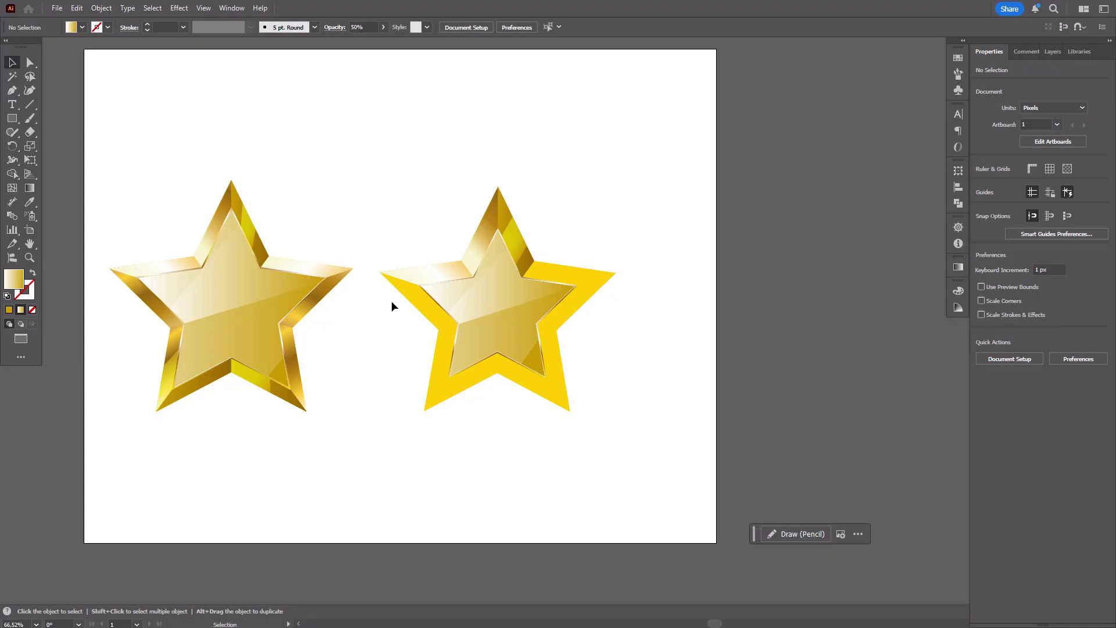
Step: Draw bevel facet shapes with the Pen over the right star's left and lower-left arms
key("p")
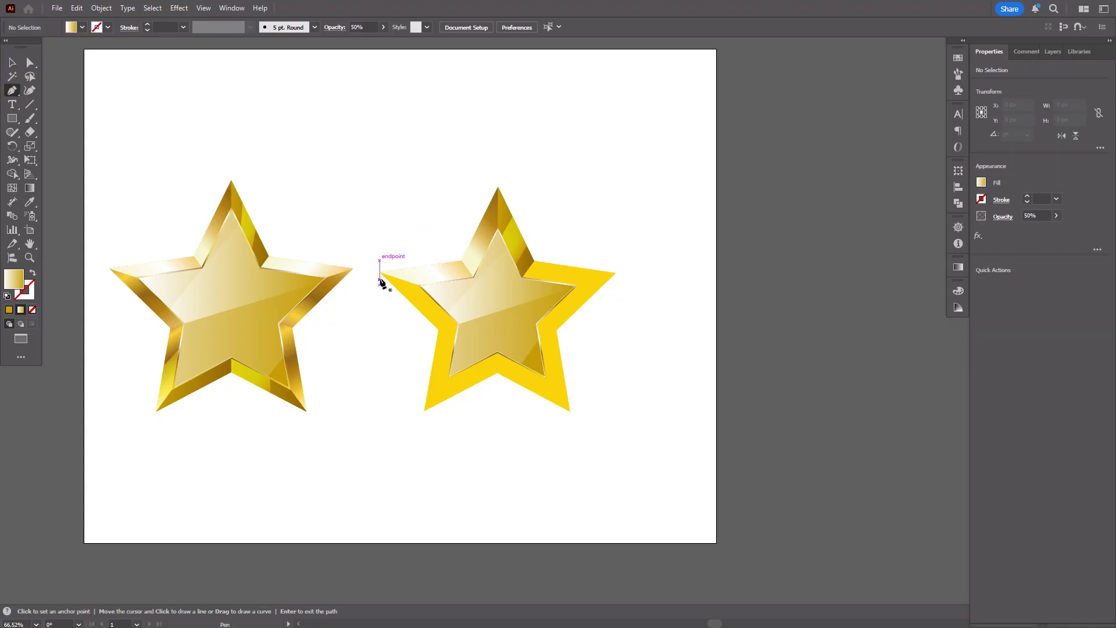
left_click(379, 272)
left_click(463, 261)
left_click(418, 284)
left_click(455, 318)
key("Return")
left_click(12, 92)
left_click(569, 411)
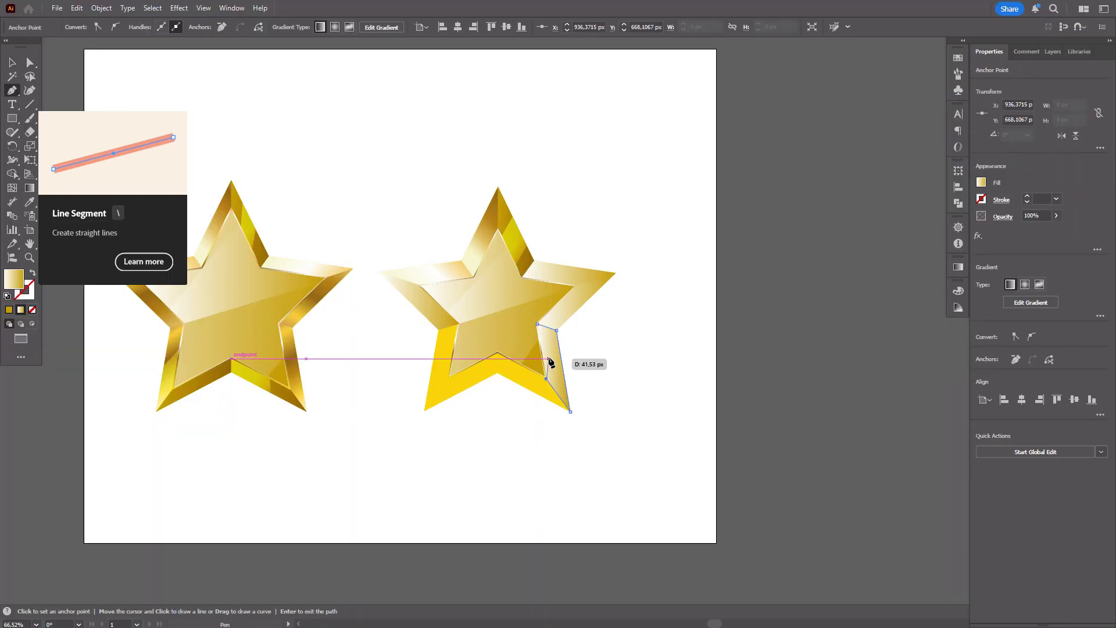
left_click(497, 375)
key("Return")
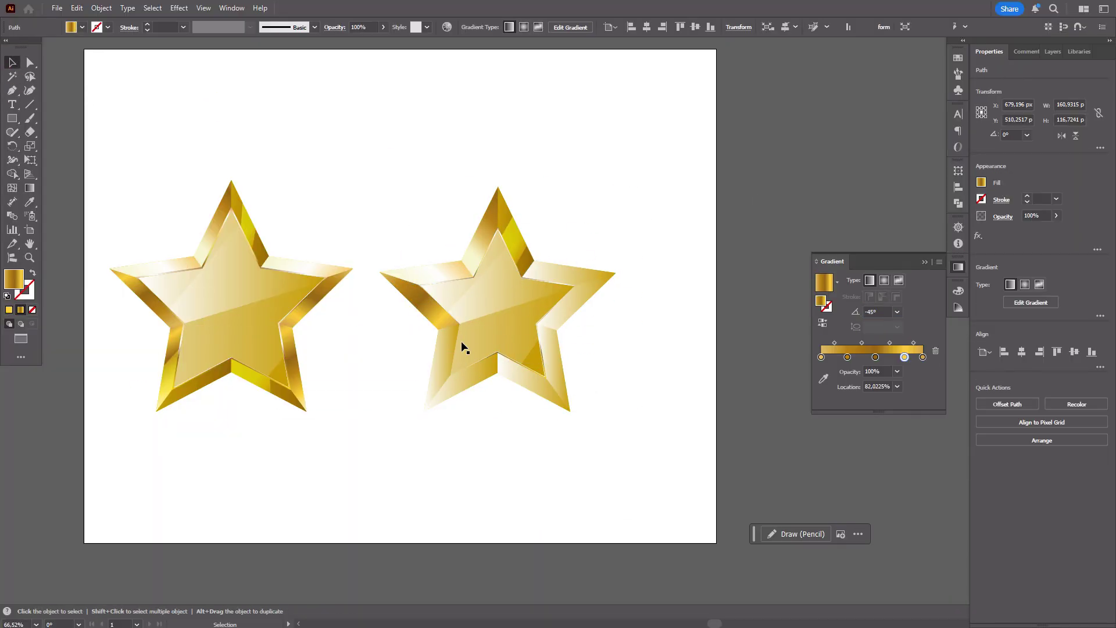
Step: Apply the gold gradient to the facets with the Eyedropper and deselect
key("i")
left_click(329, 319)
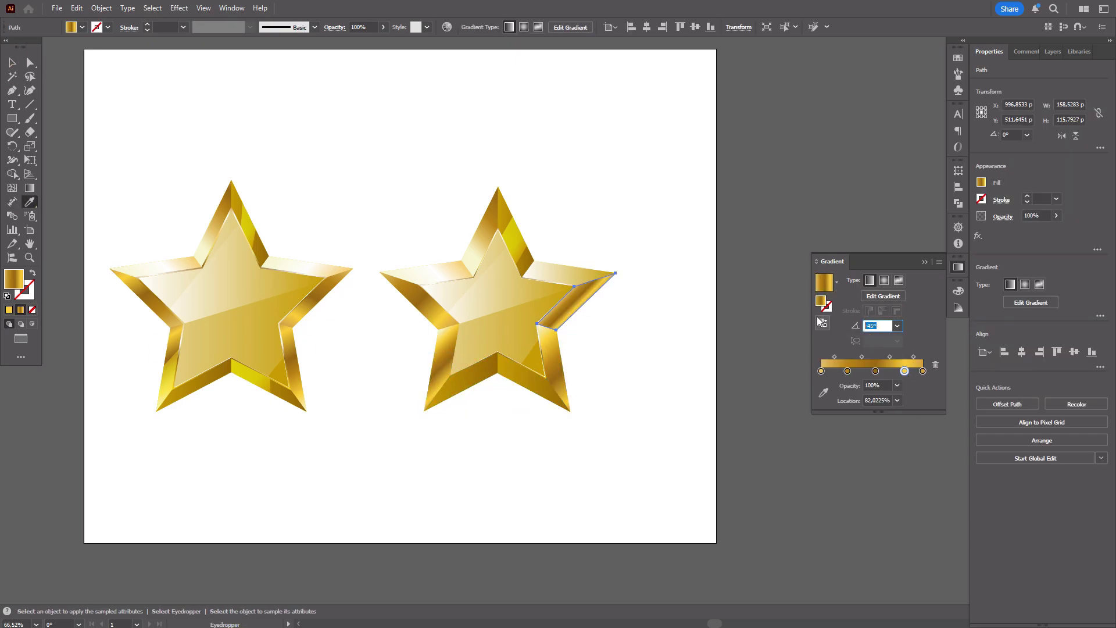
key("a")
left_click(695, 391)
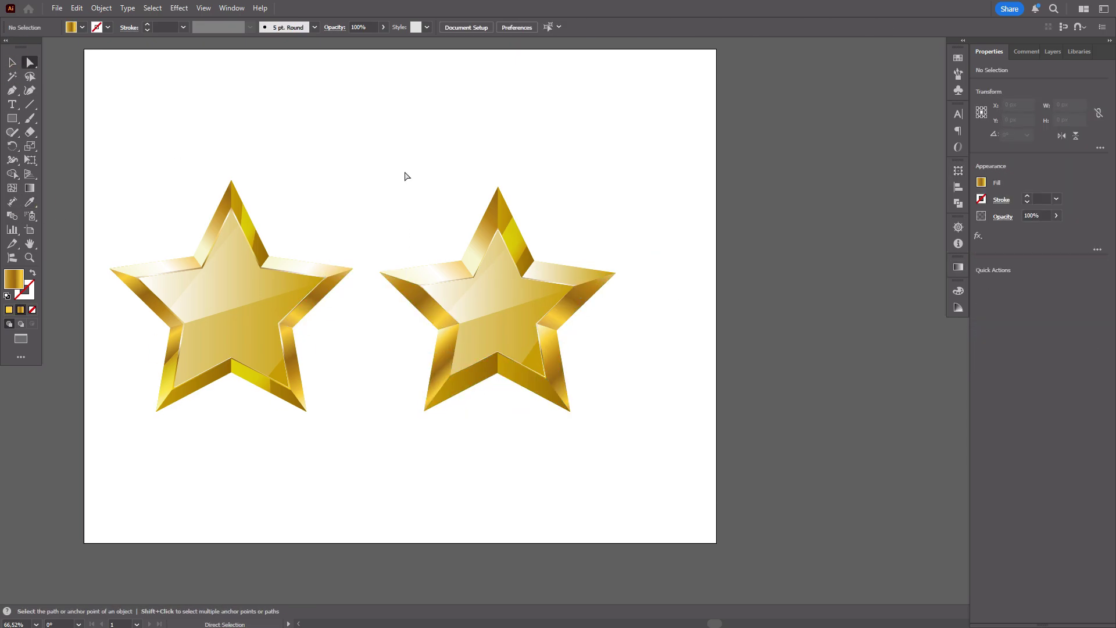
left_click_drag(405, 173, 568, 435)
left_click(254, 416)
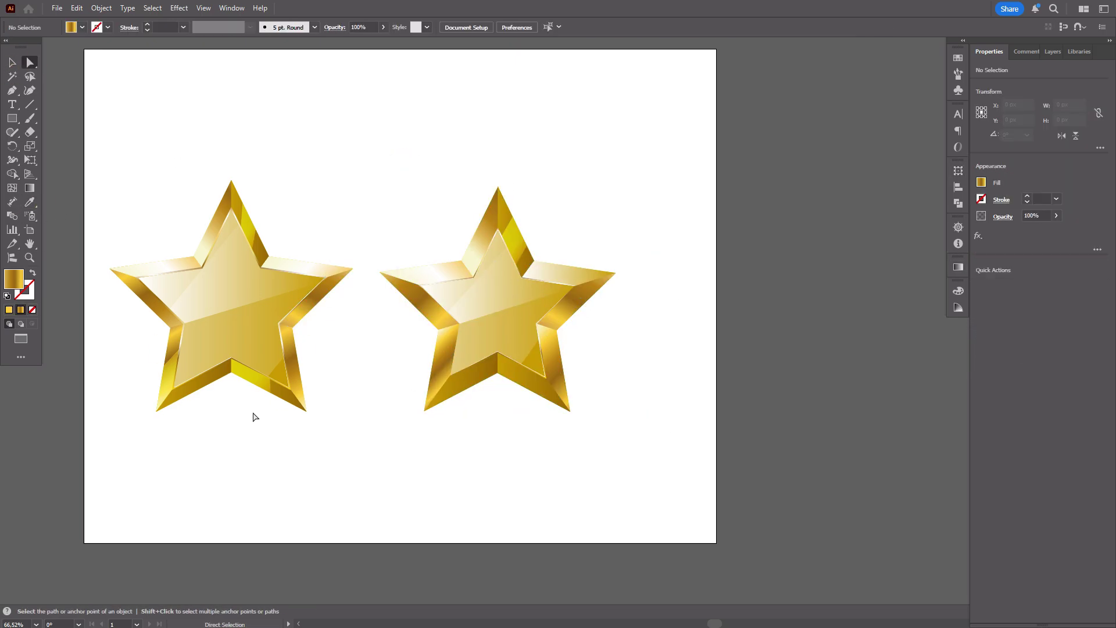
left_click(175, 389)
left_click(340, 434)
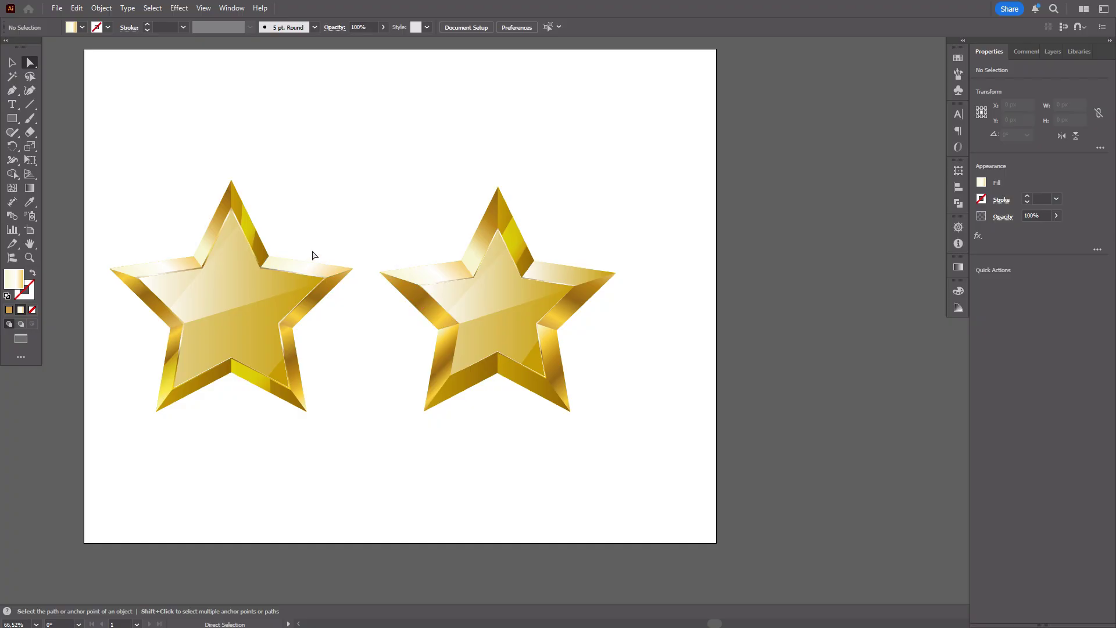
left_click_drag(314, 250, 308, 279)
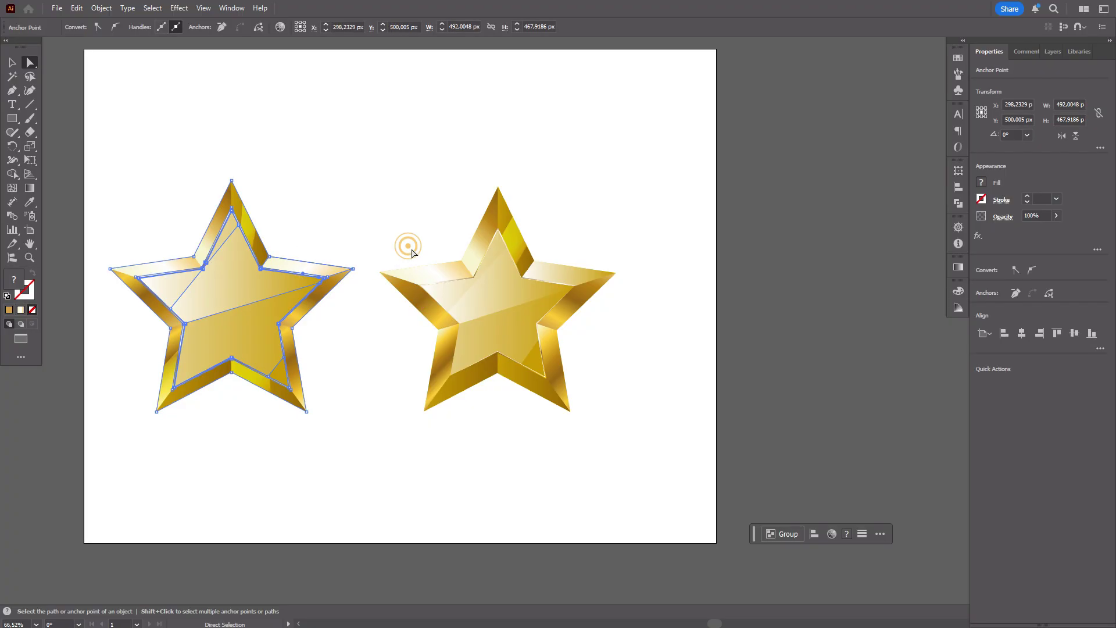
left_click_drag(408, 245, 441, 297)
left_click(776, 251)
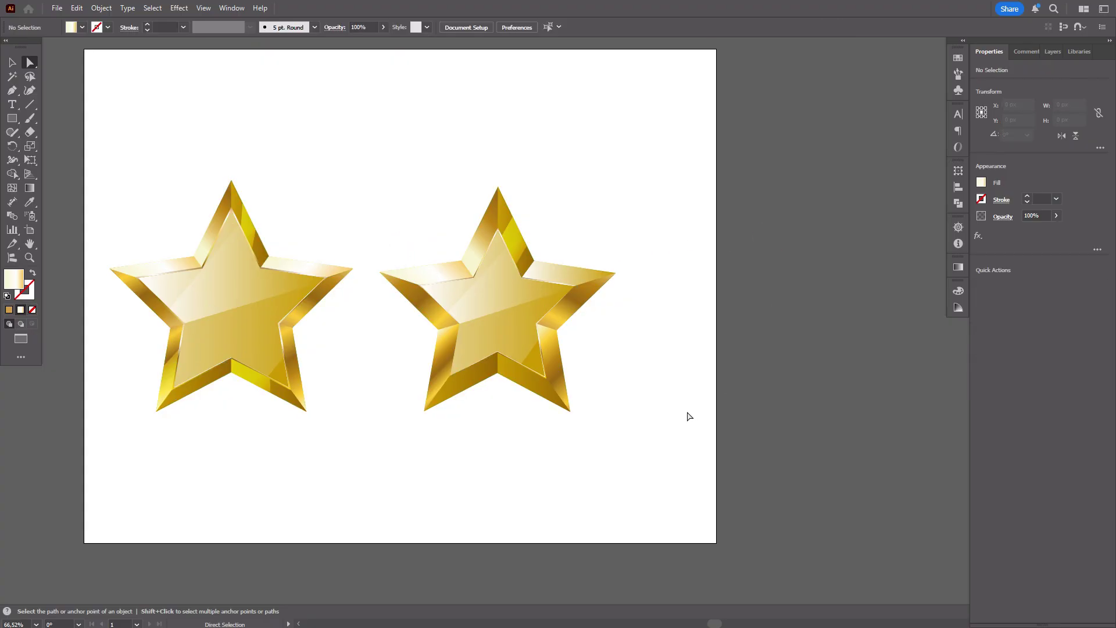
scroll(688, 416, "up", 1)
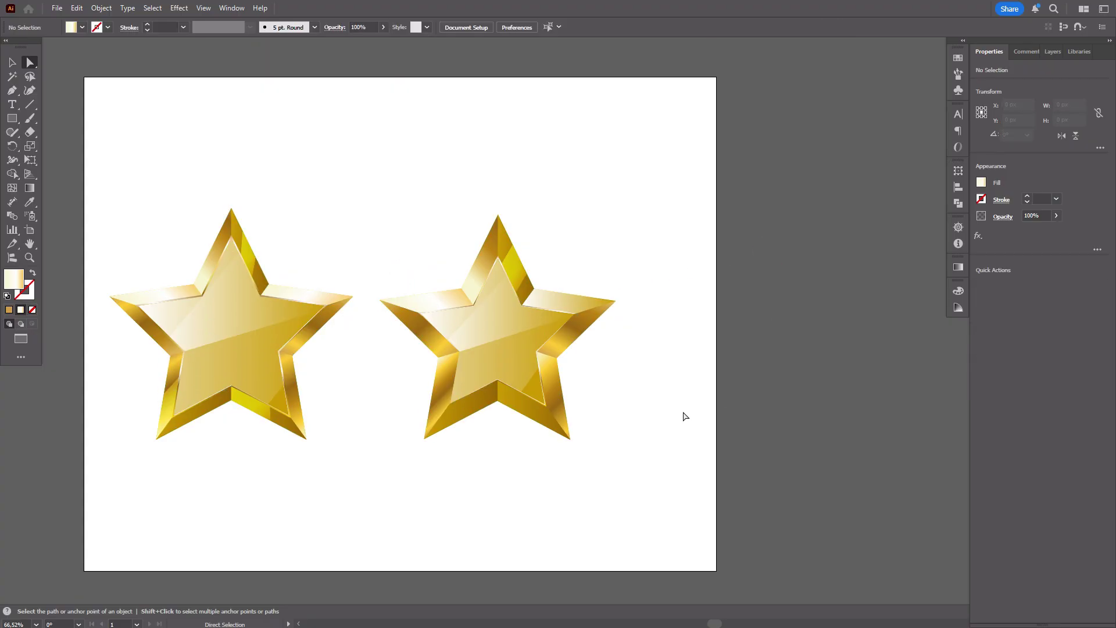